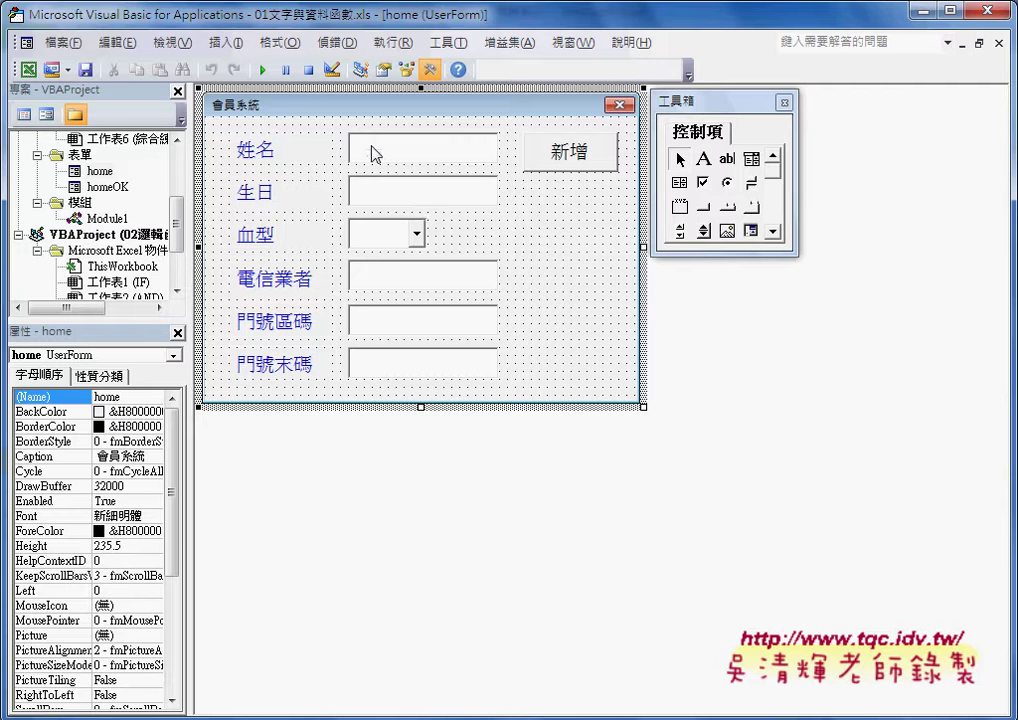
Step: Test-run the 會員系統 member form, close it, then close the VBA editor
click(262, 72)
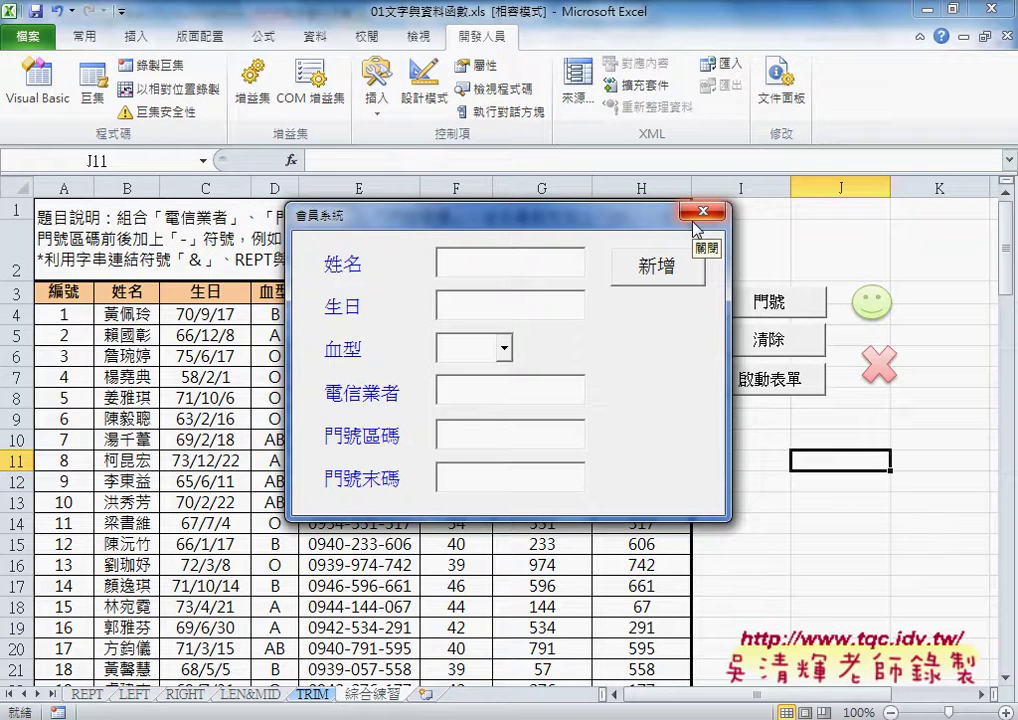
click(703, 211)
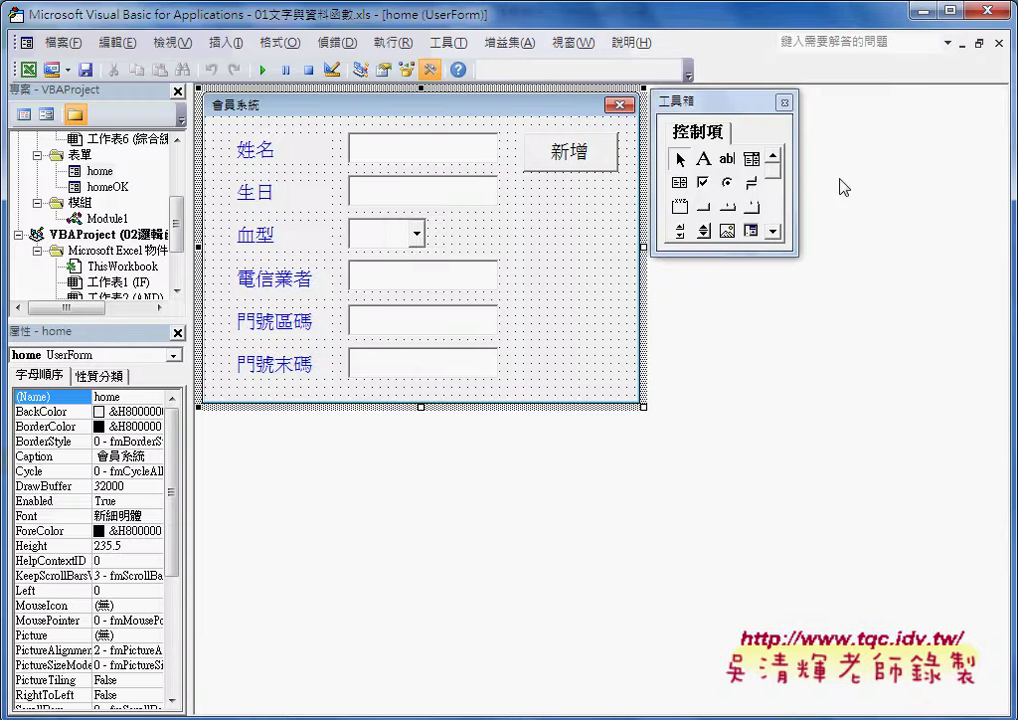
click(987, 17)
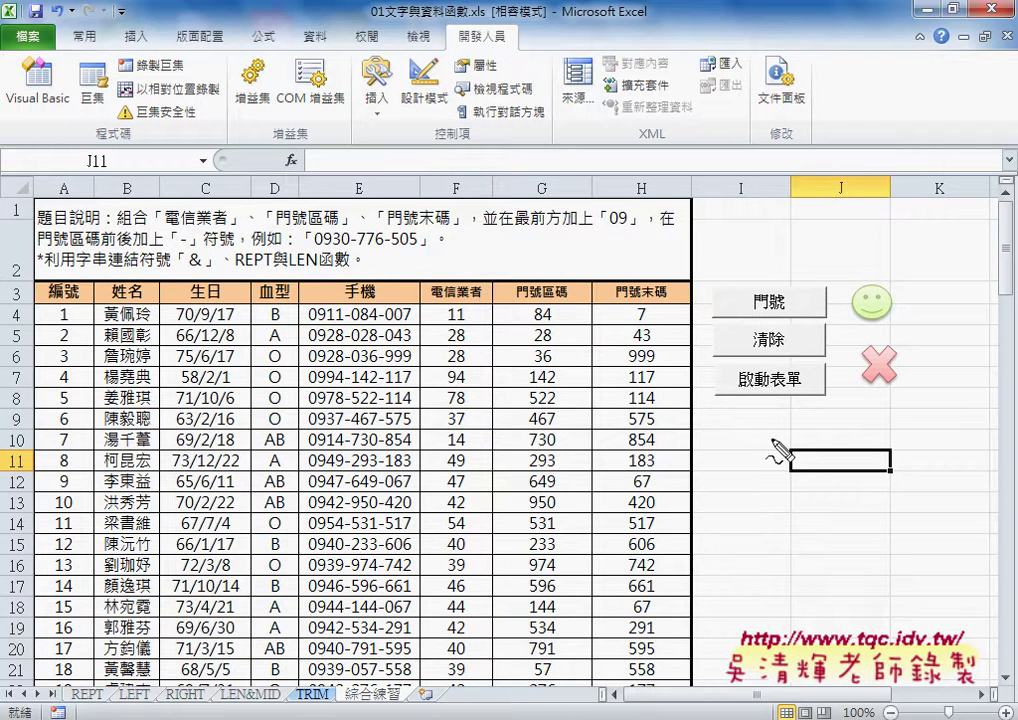
key(ctrl+2)
mouse_move(713, 365)
mouse_down()
mouse_move(707, 393)
mouse_move(835, 400)
mouse_up()
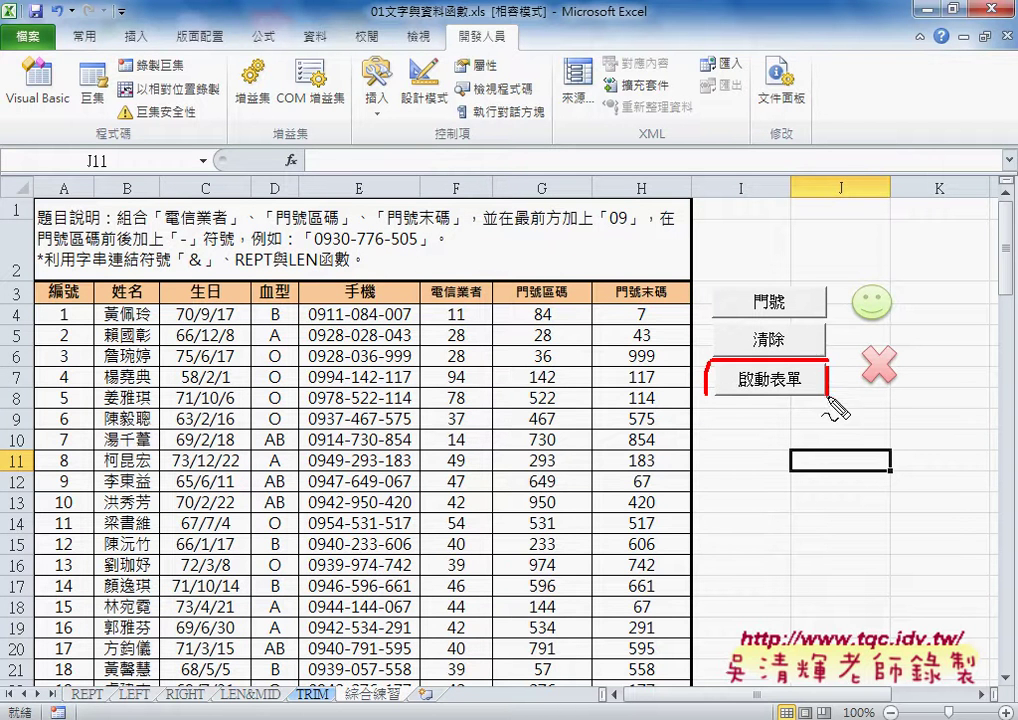
mouse_move(645, 432)
mouse_down()
mouse_move(700, 379)
mouse_move(700, 392)
mouse_up()
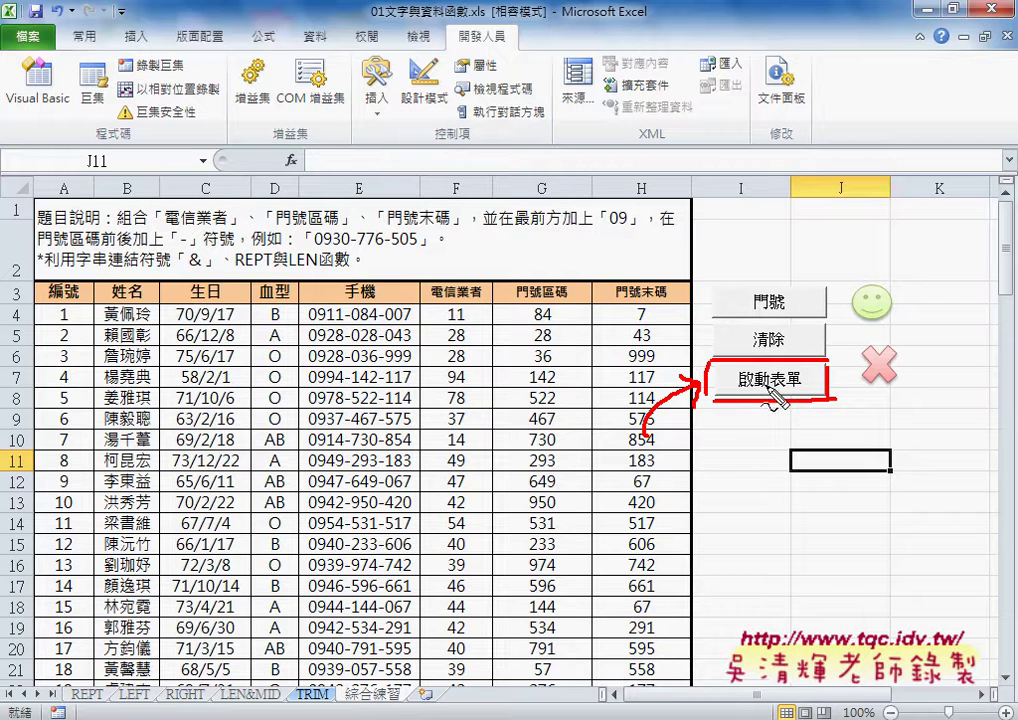
key(Escape)
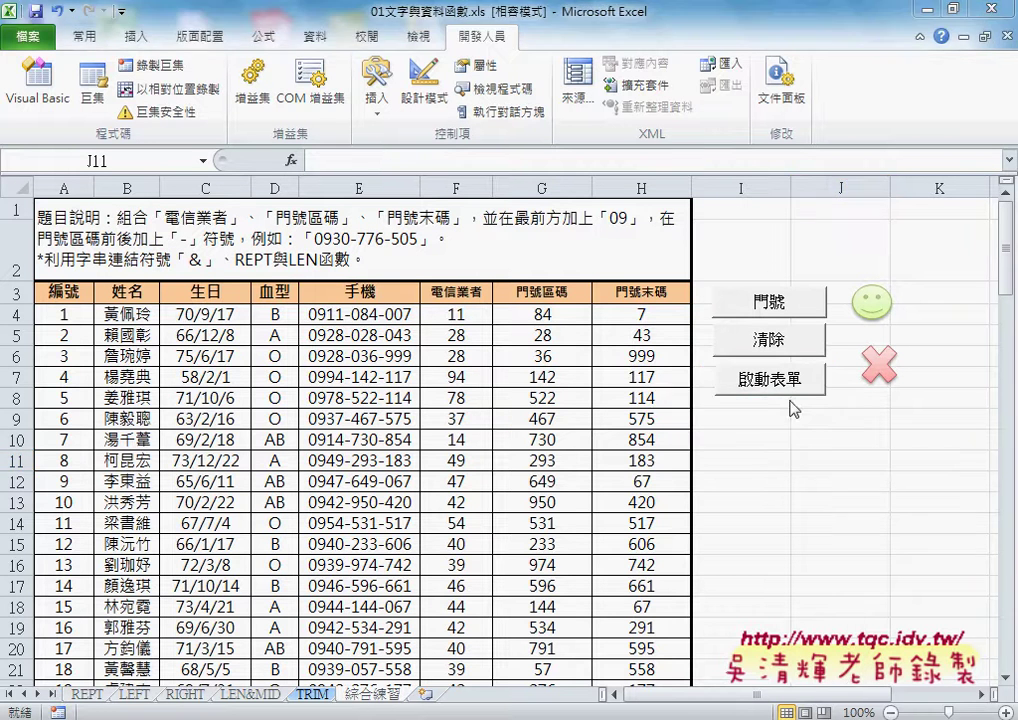
click(768, 380)
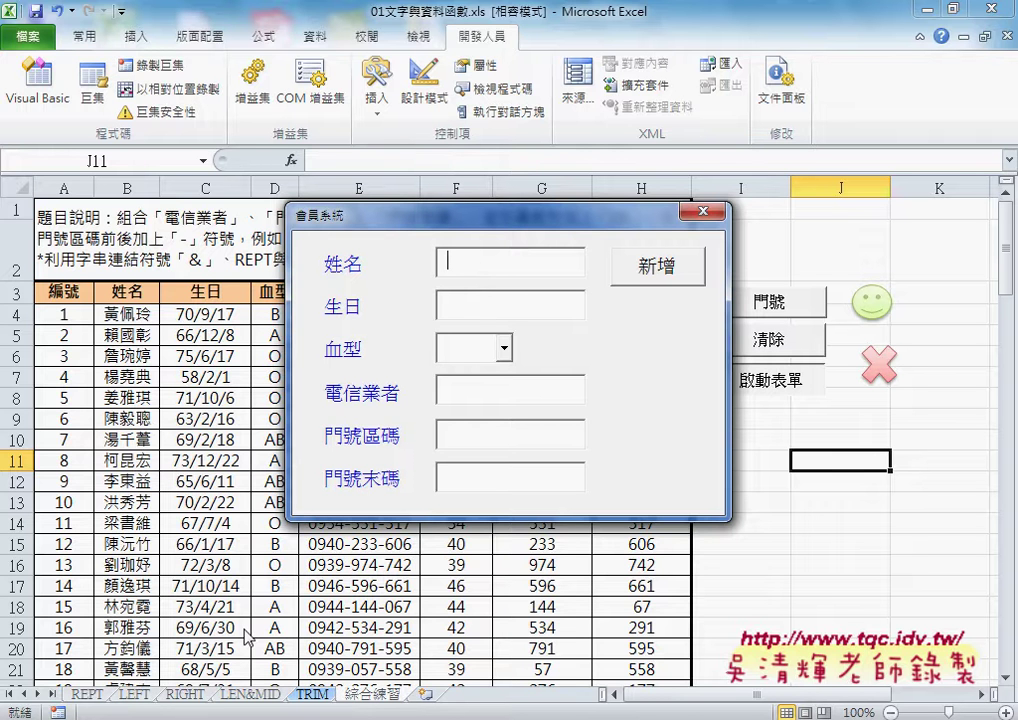
click(702, 213)
click(771, 390)
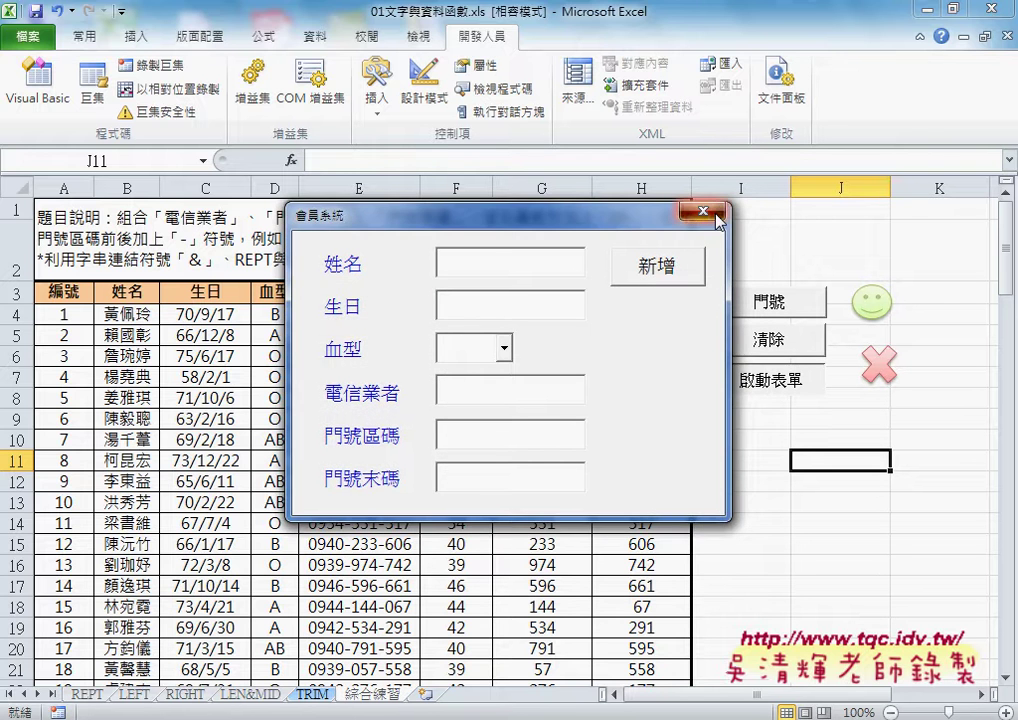
click(703, 212)
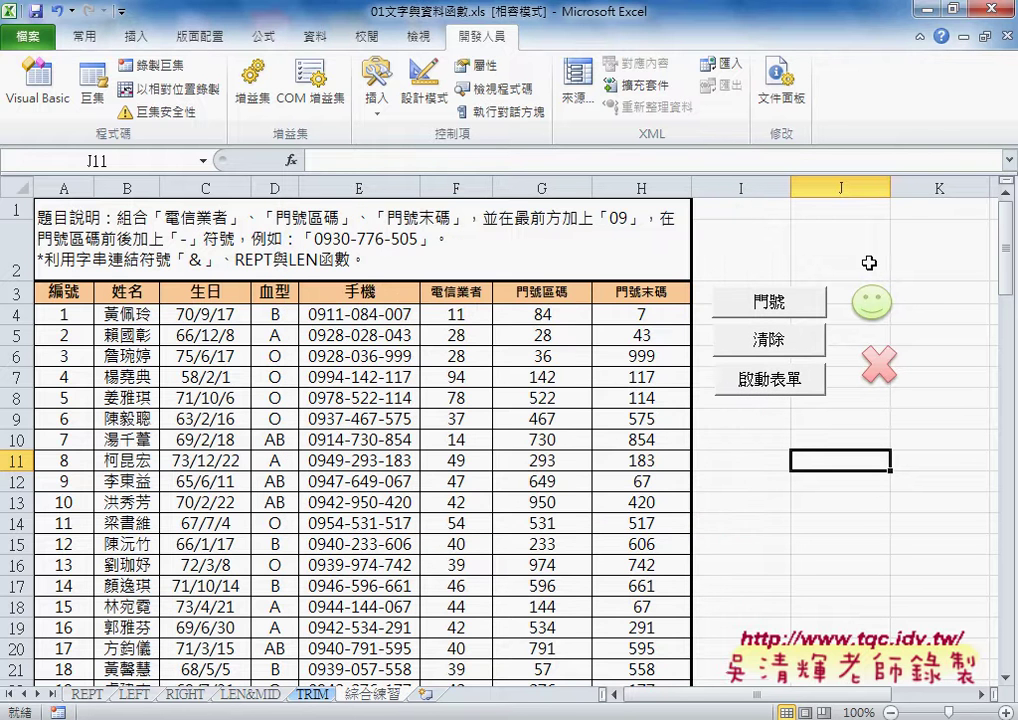
Step: Add a member with the member's name, birthday 1973/01/02, blood type B, carrier 33, number 12/45
click(805, 378)
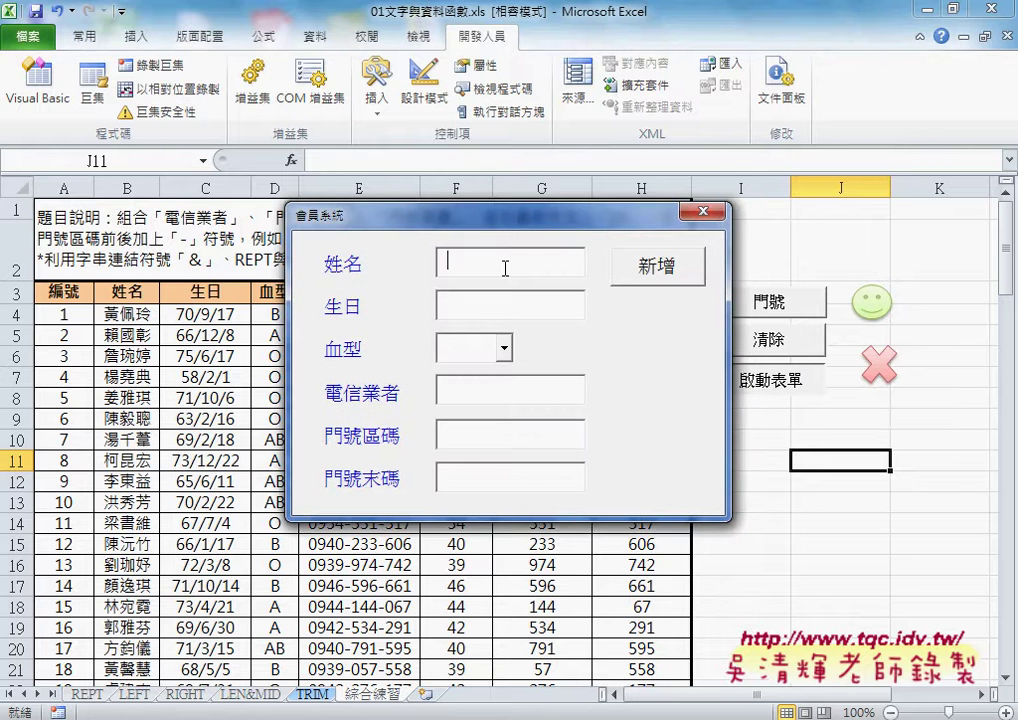
text(XXX)
click(510, 305)
text(197)
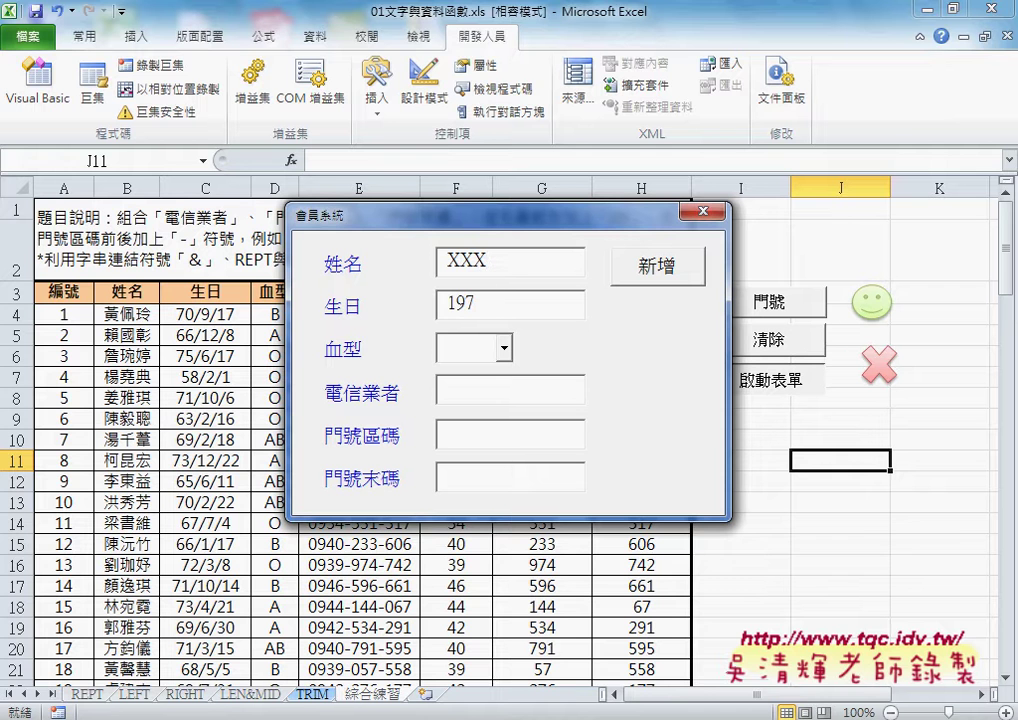
text(3/01/0)
text(2)
click(470, 347)
text(B)
click(530, 392)
text(33)
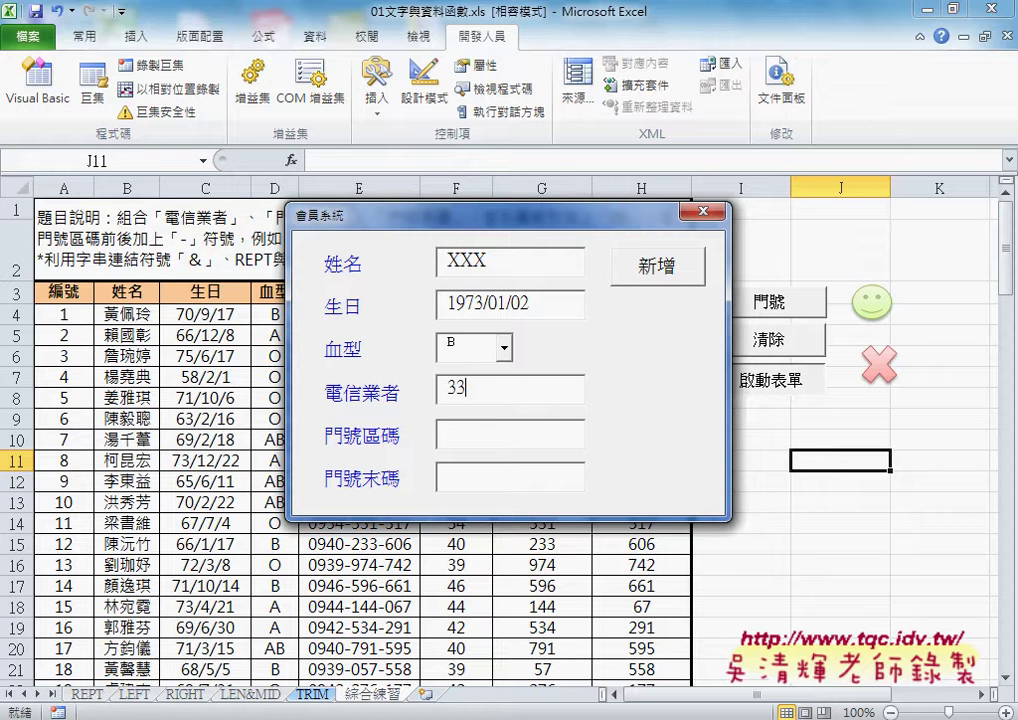
text(12)
text(45)
click(693, 282)
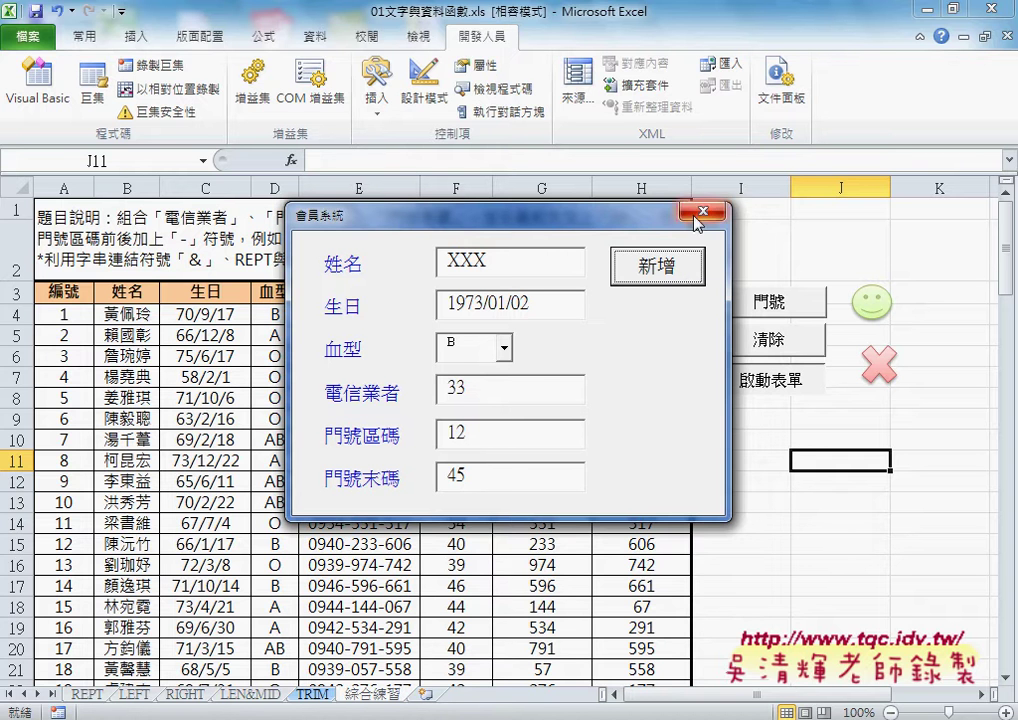
click(703, 212)
drag(1005, 245, 1008, 610)
mouse_move(40, 570)
mouse_down()
mouse_move(663, 586)
mouse_move(669, 572)
mouse_up()
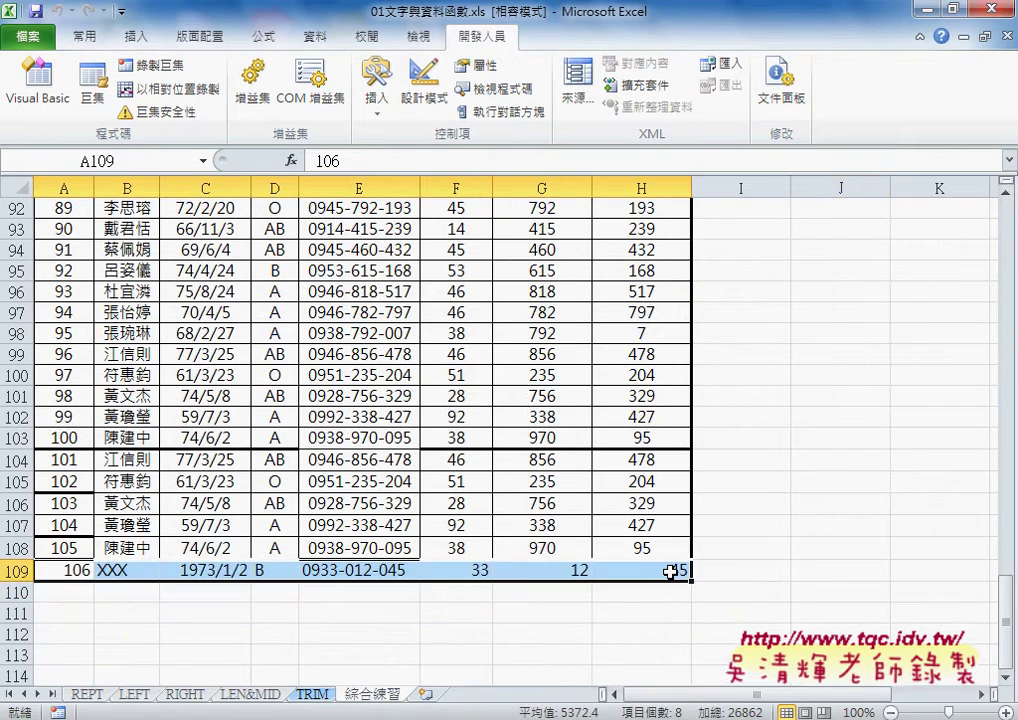
drag(1003, 600, 1003, 231)
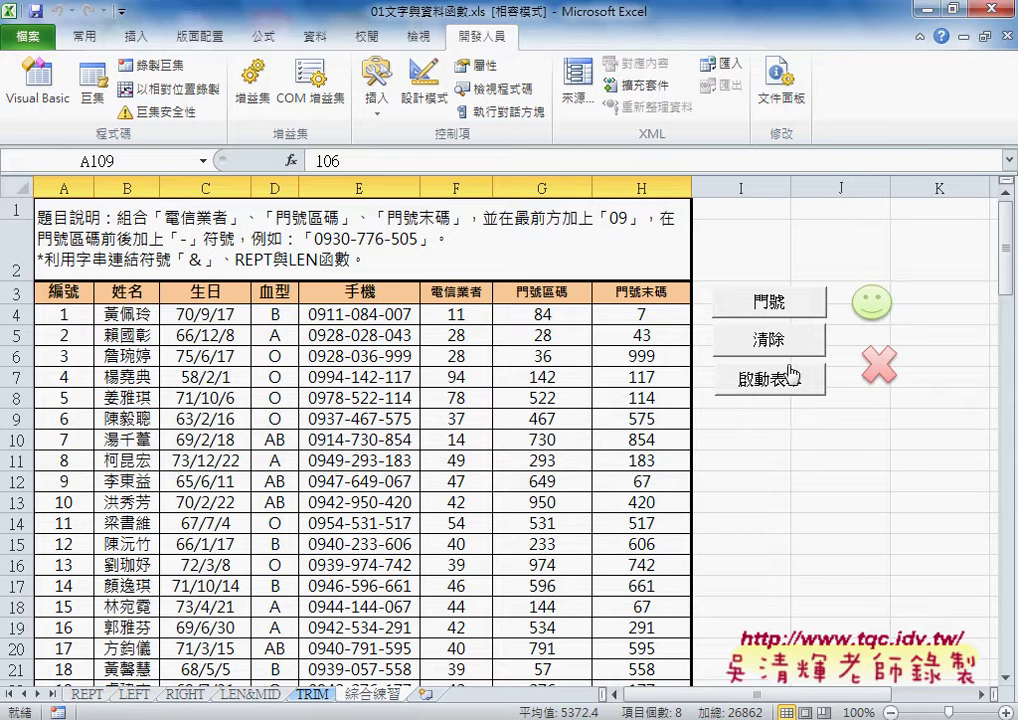
Step: Open the Visual Basic editor from the Developer tab to view Module1
mouse_move(728, 304)
mouse_down()
mouse_move(780, 304)
mouse_move(776, 358)
mouse_up()
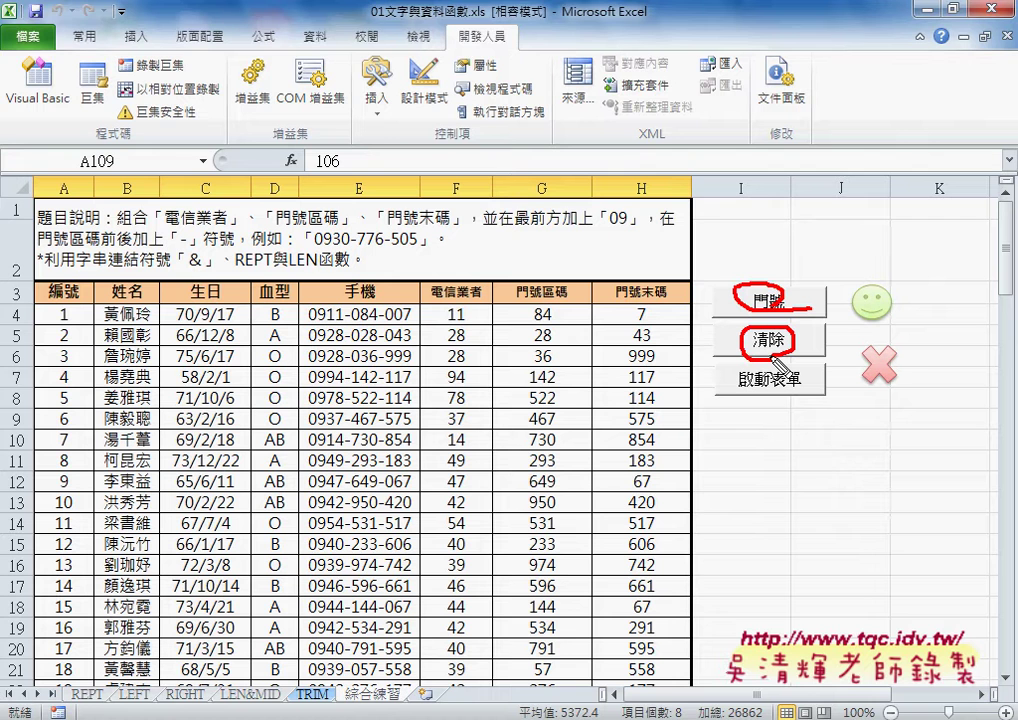
drag(505, 28, 522, 40)
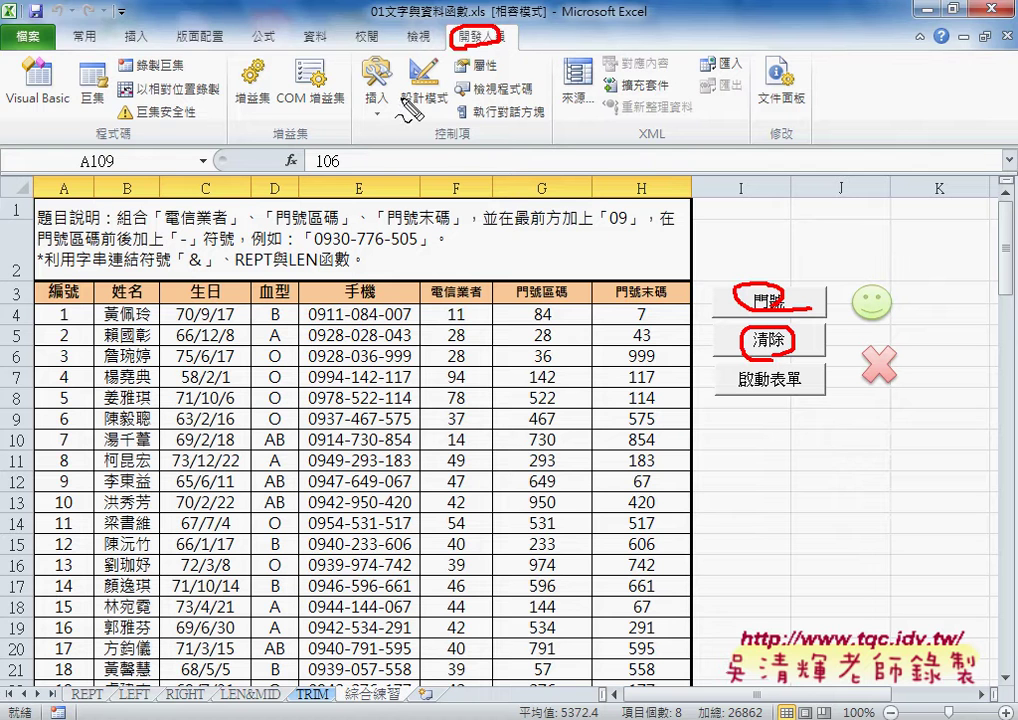
drag(402, 78, 352, 112)
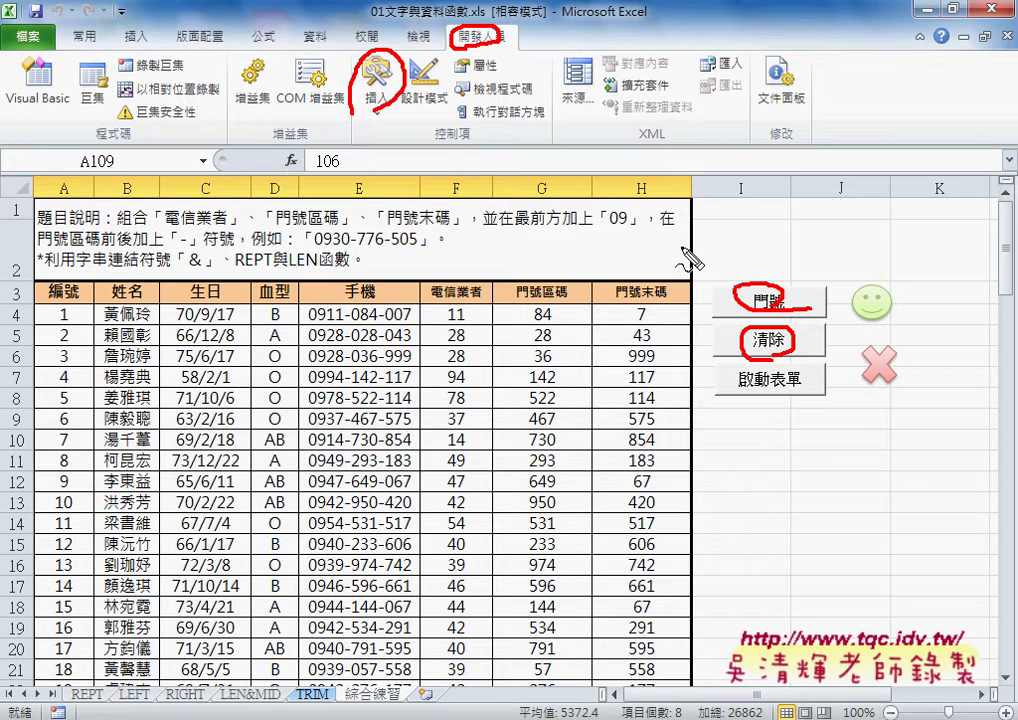
mouse_move(722, 366)
mouse_down()
mouse_move(722, 391)
mouse_move(724, 362)
mouse_up()
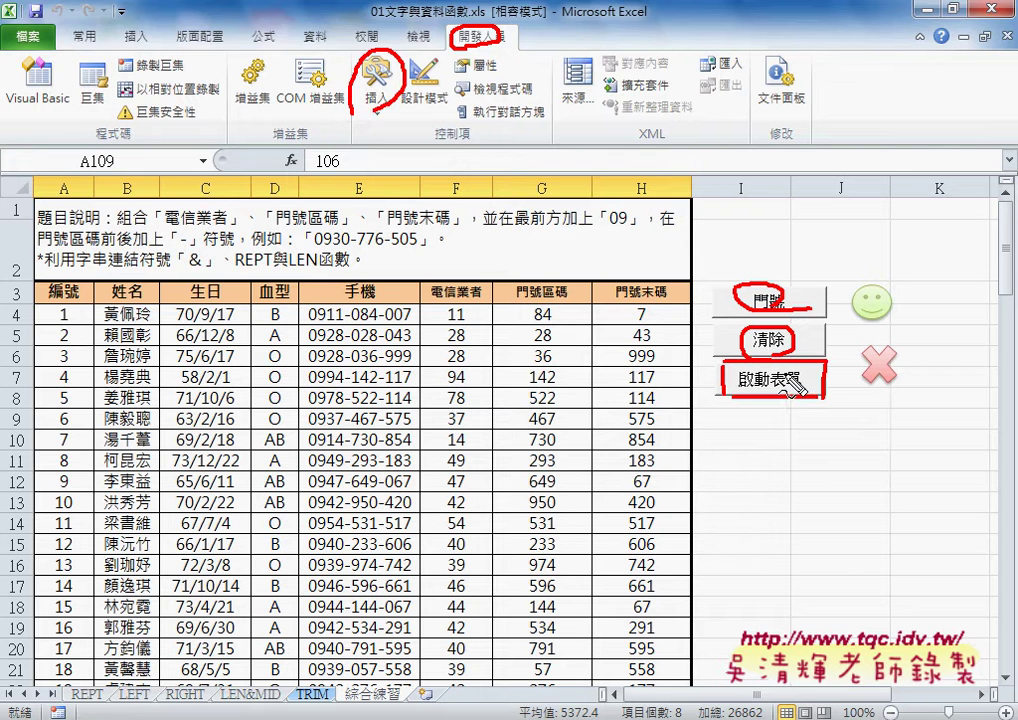
key(Escape)
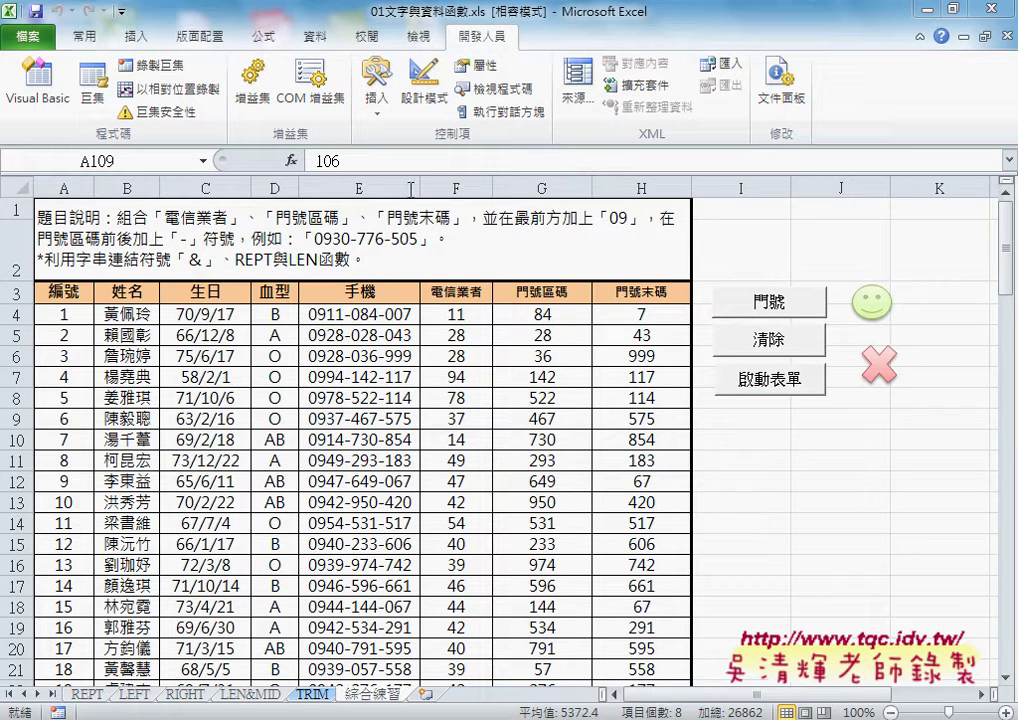
click(47, 100)
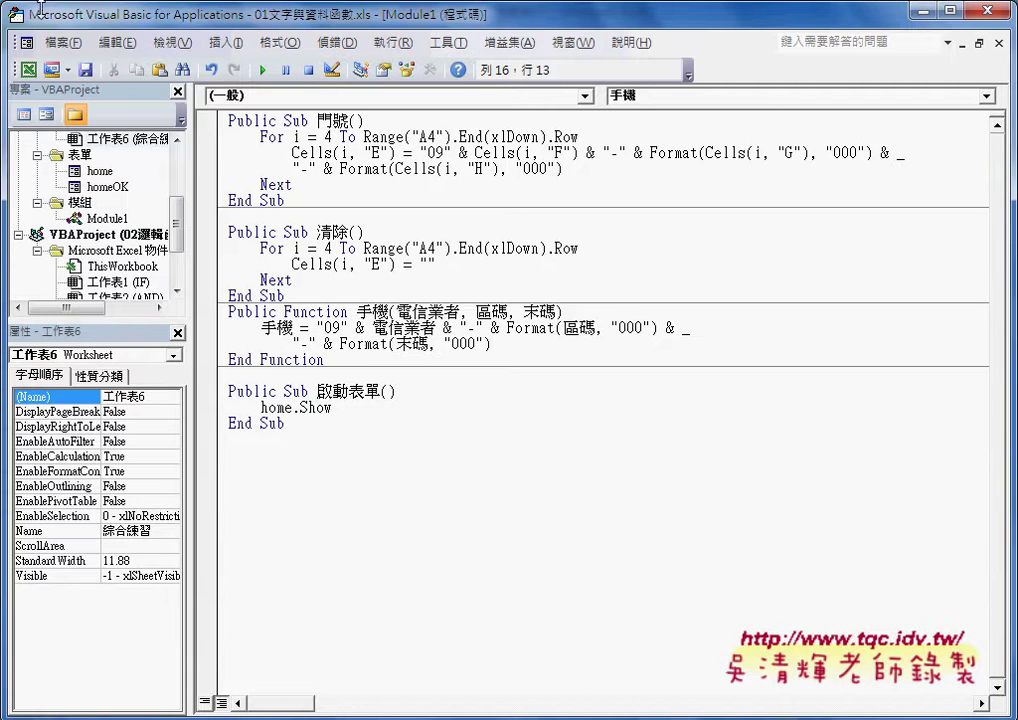
Step: Restore the VBA editor to a smaller window at top-left and select the 啟動表單 name
mouse_move(215, 27)
mouse_down()
mouse_move(197, 55)
mouse_move(177, 31)
mouse_up()
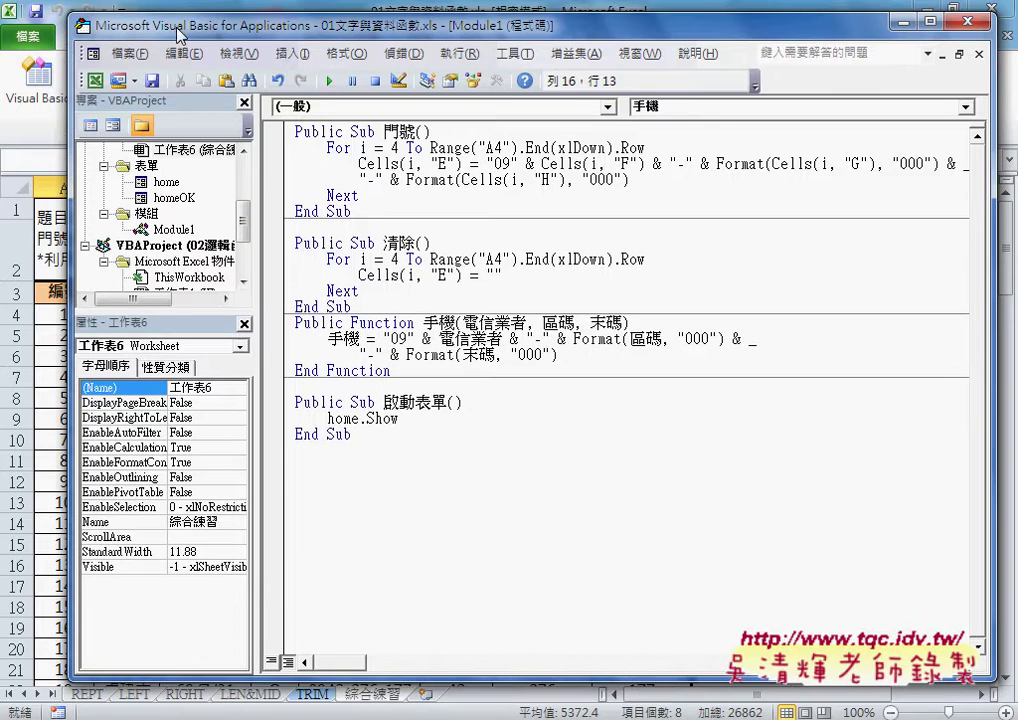
drag(383, 401, 449, 400)
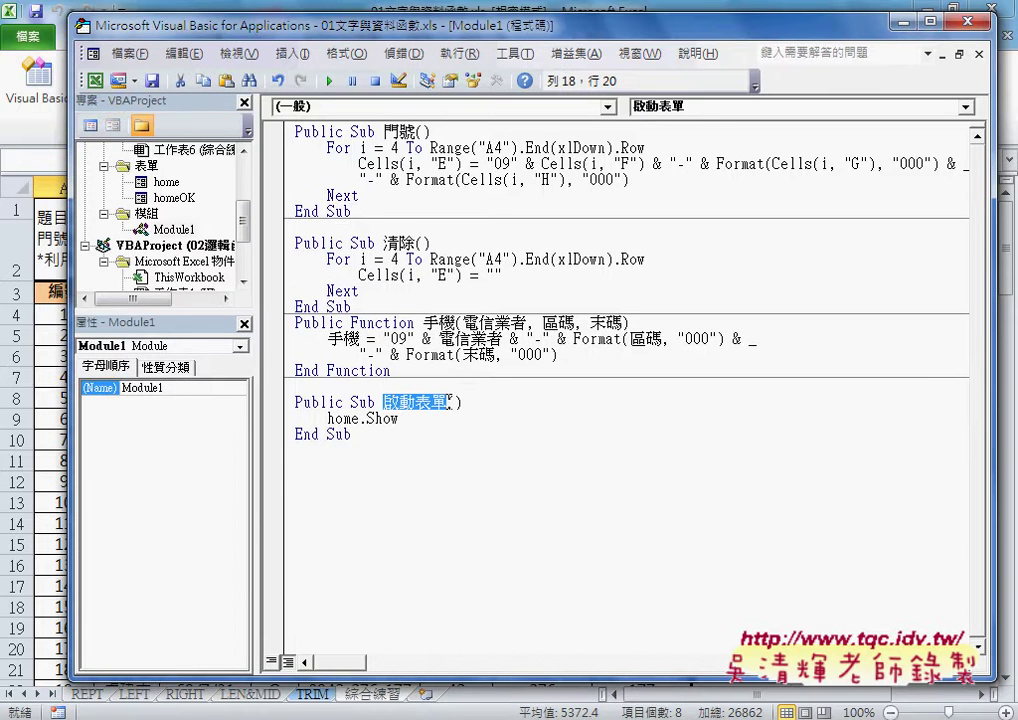
drag(352, 434, 294, 401)
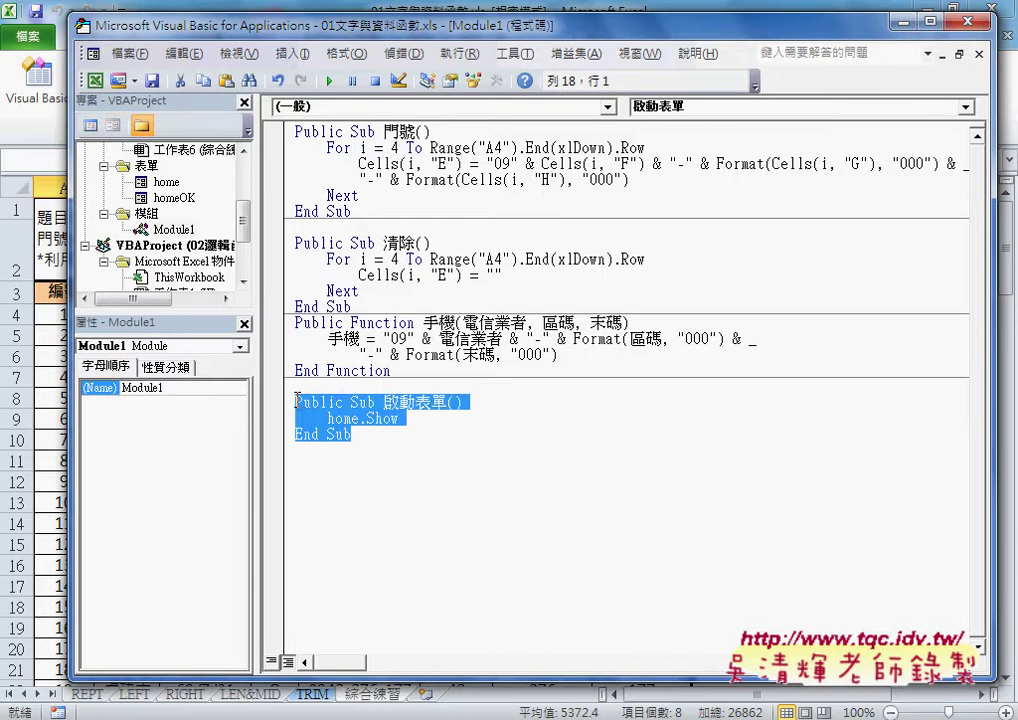
click(387, 402)
drag(386, 404, 450, 404)
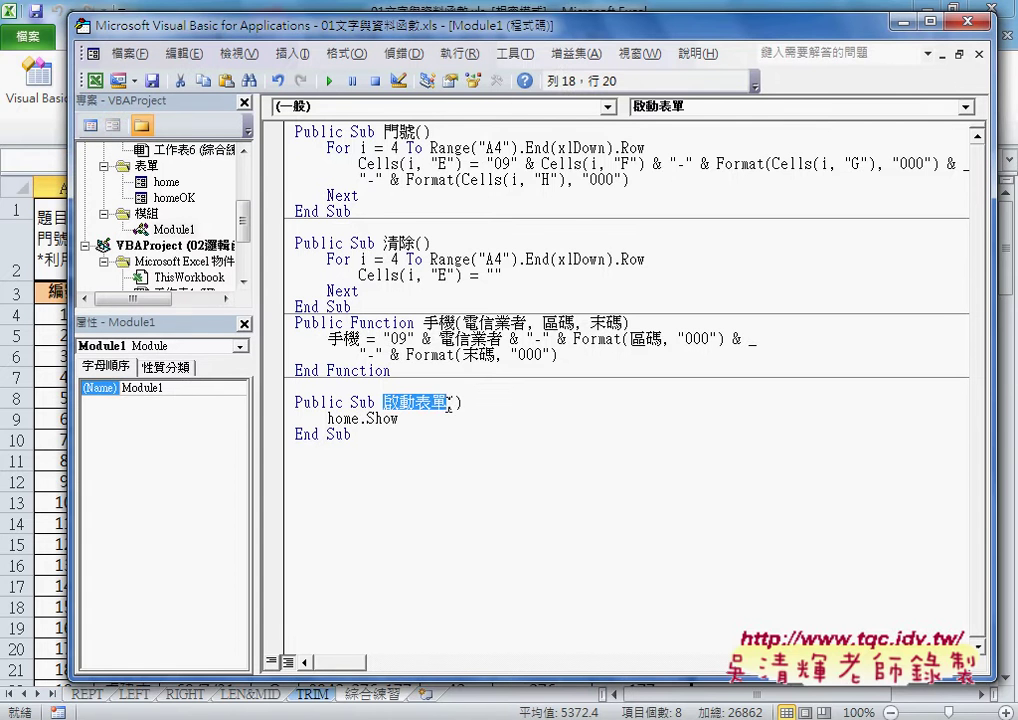
Step: Cut the 啟動表單 name, dismiss the compile error, and delete the old Sub block
right_click(458, 406)
click(480, 83)
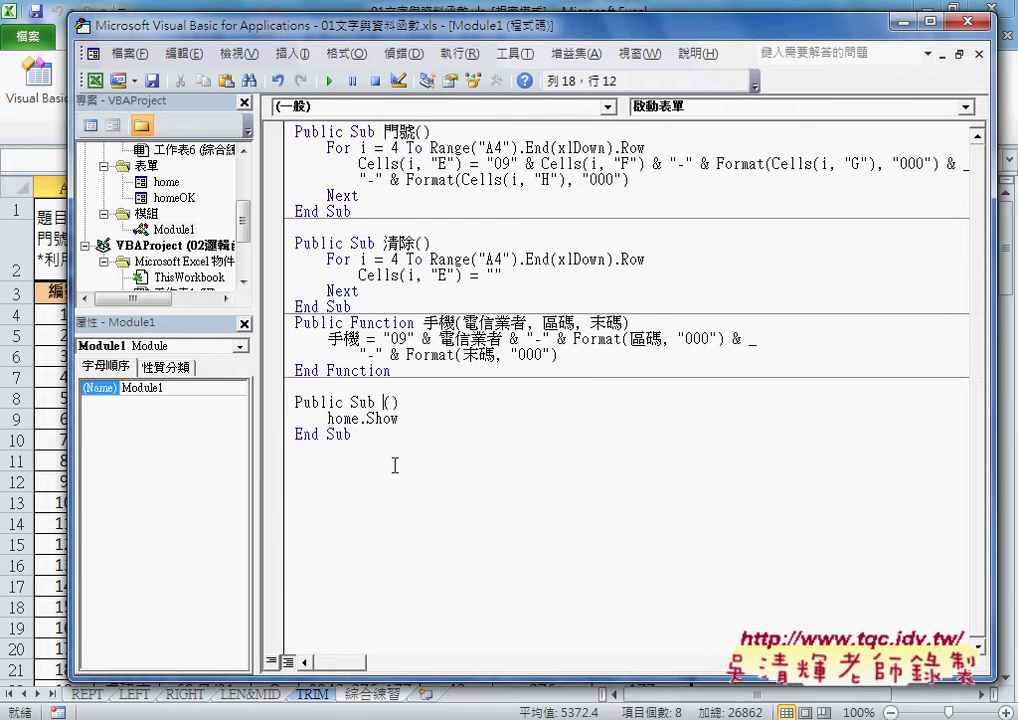
click(486, 452)
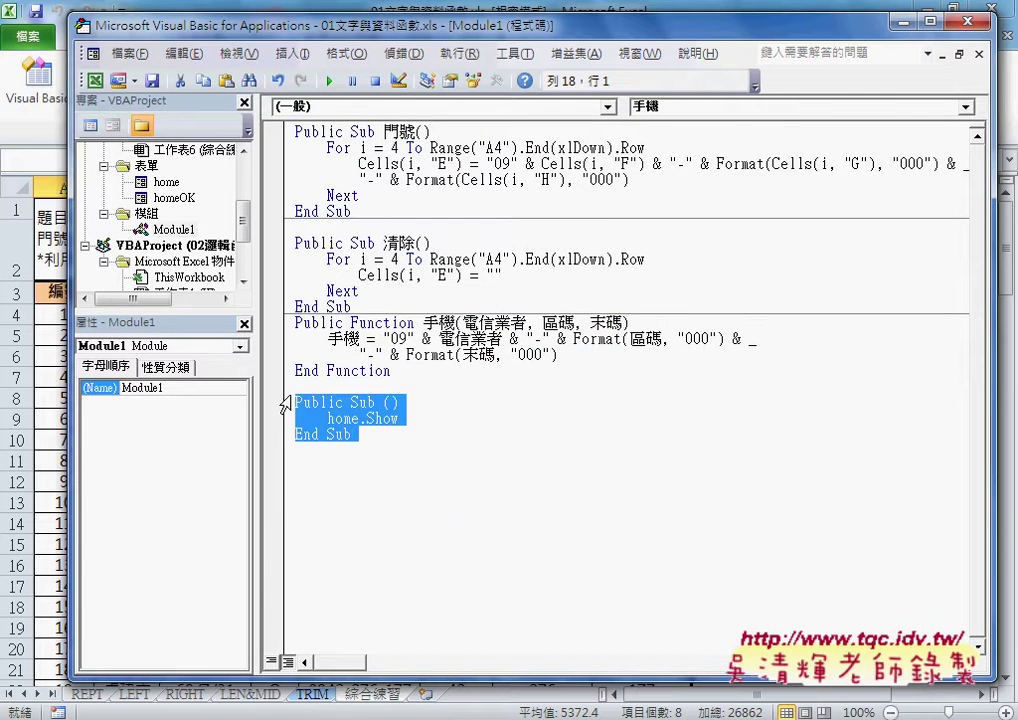
key(Delete)
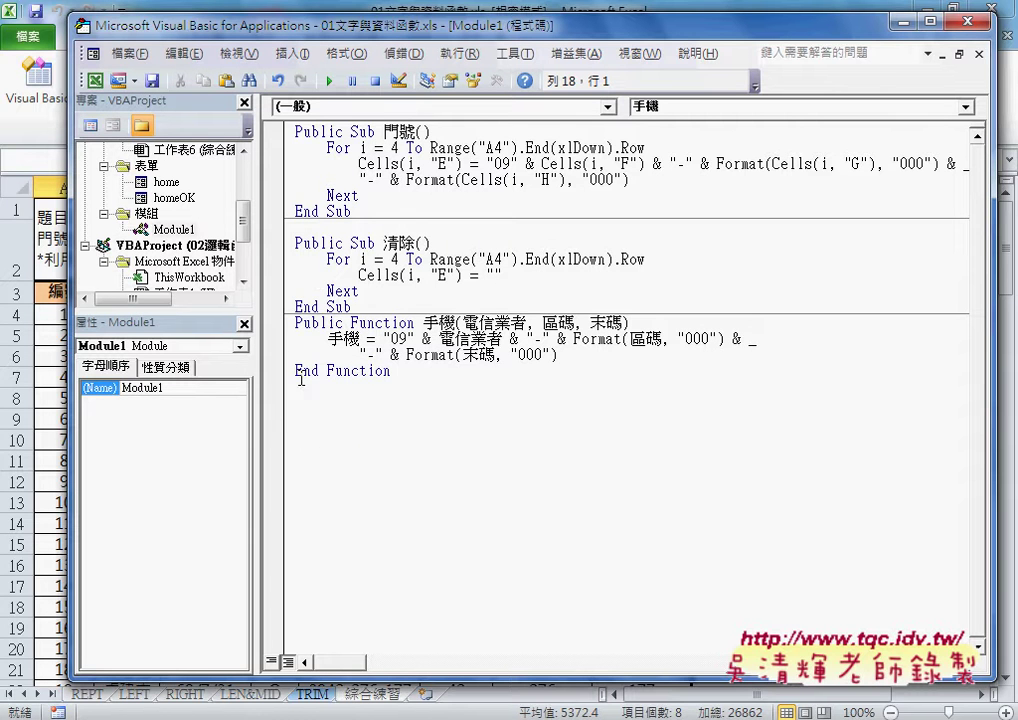
Step: Start a new procedure via Insert > Procedure, pasting 啟動表單 as its name with Sub and Public
click(285, 55)
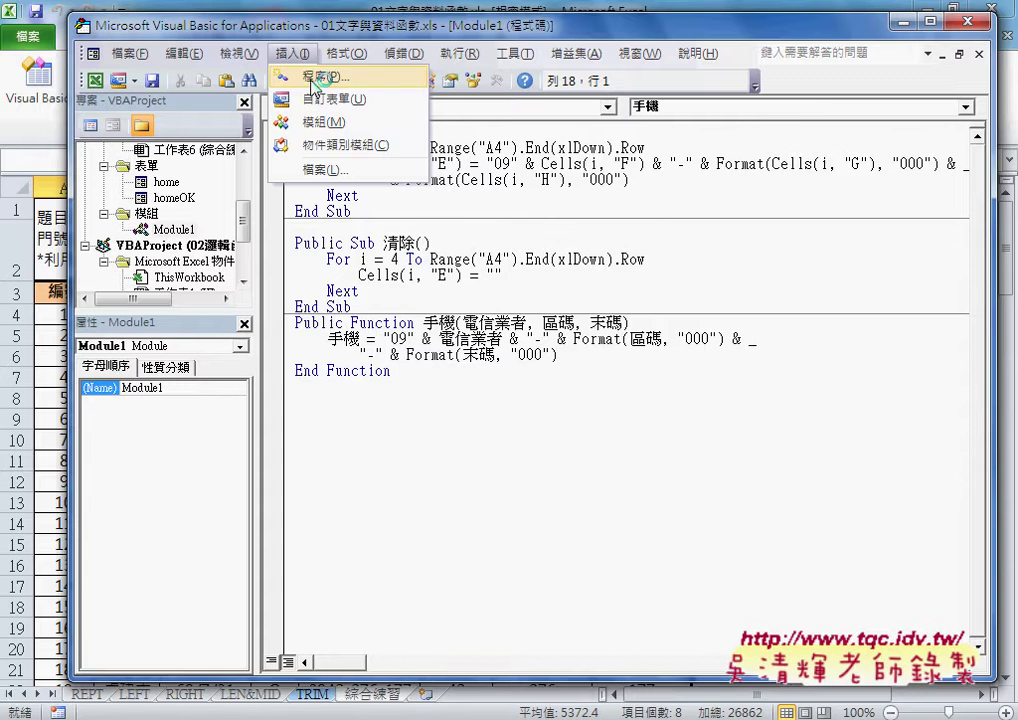
click(318, 77)
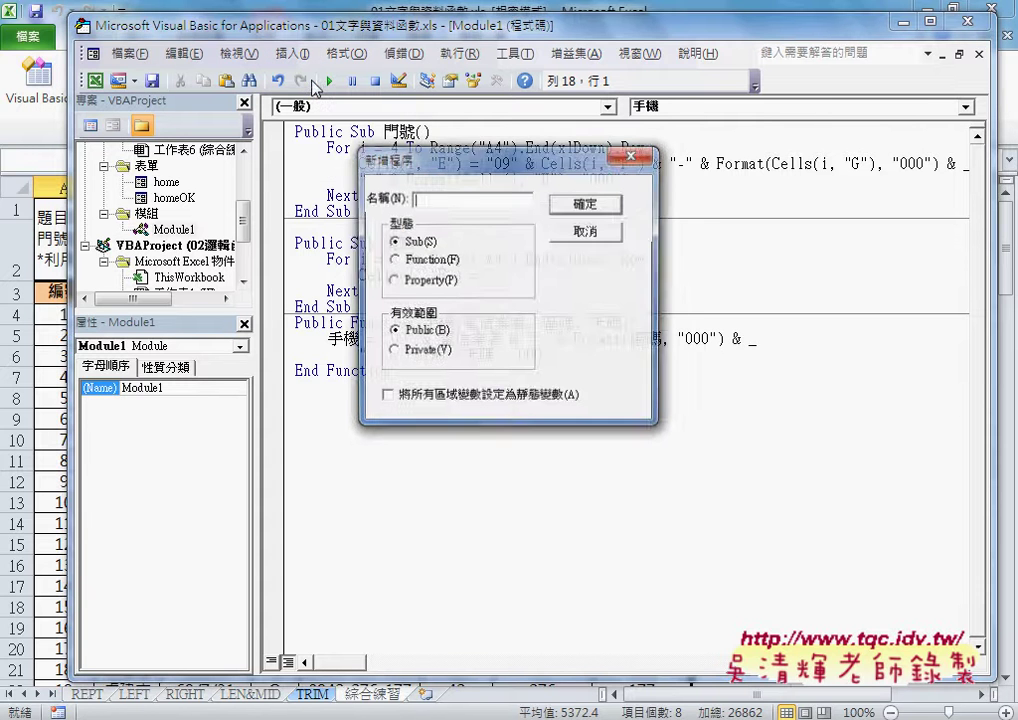
right_click(475, 205)
click(530, 293)
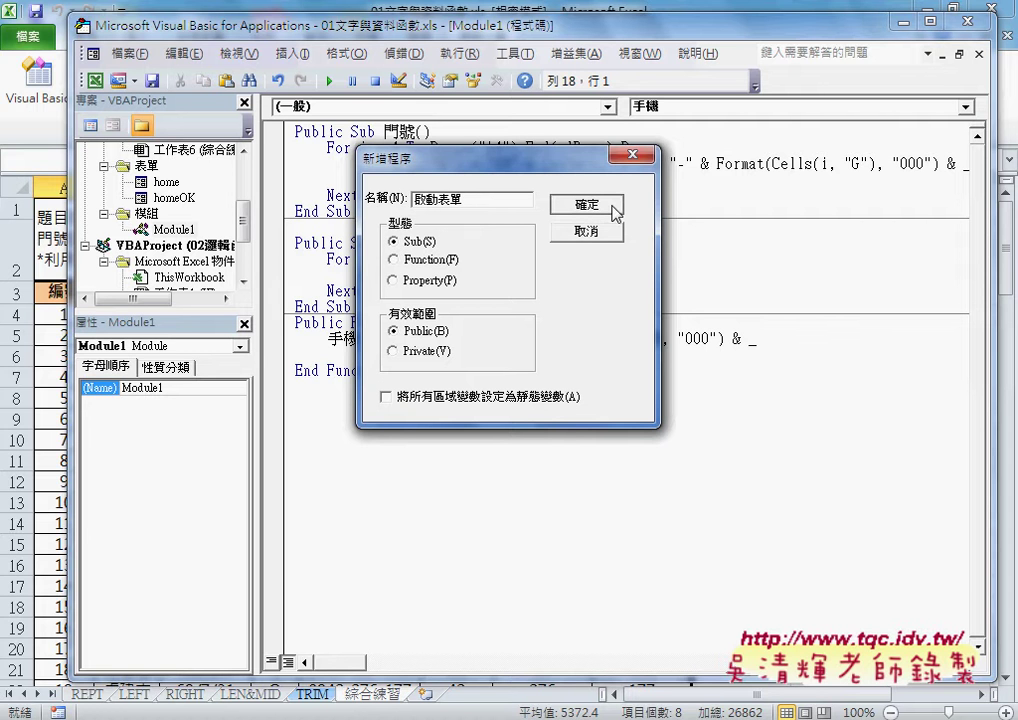
drag(448, 160, 571, 133)
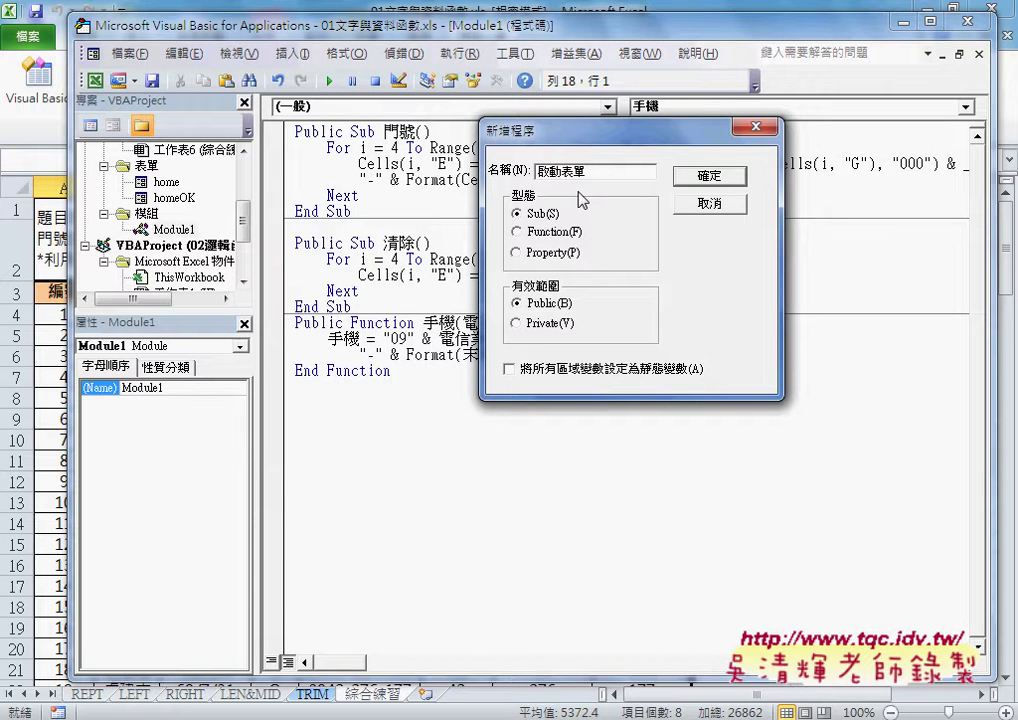
Step: Create the Public Sub 啟動表單, remove the blank line above it, and indent its body
click(706, 176)
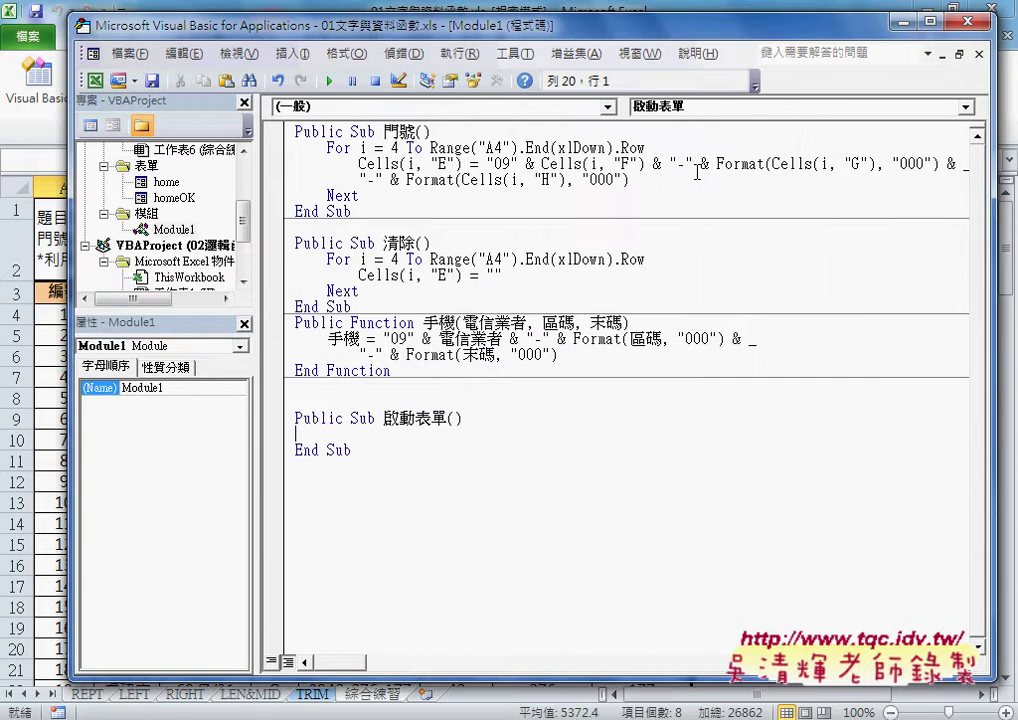
click(475, 371)
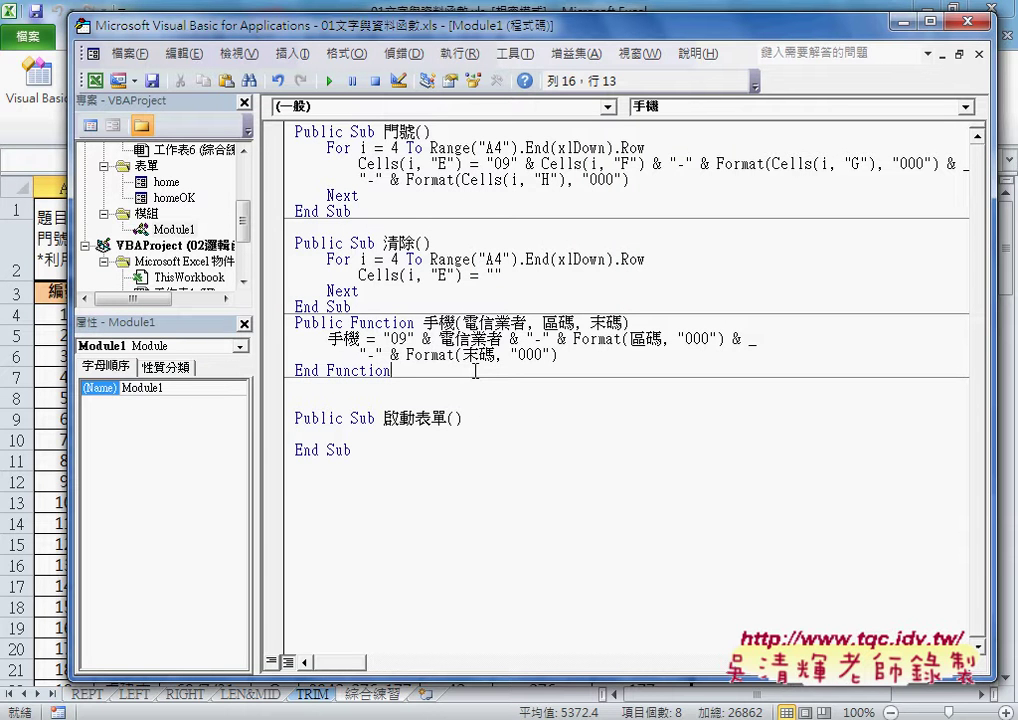
key(Delete)
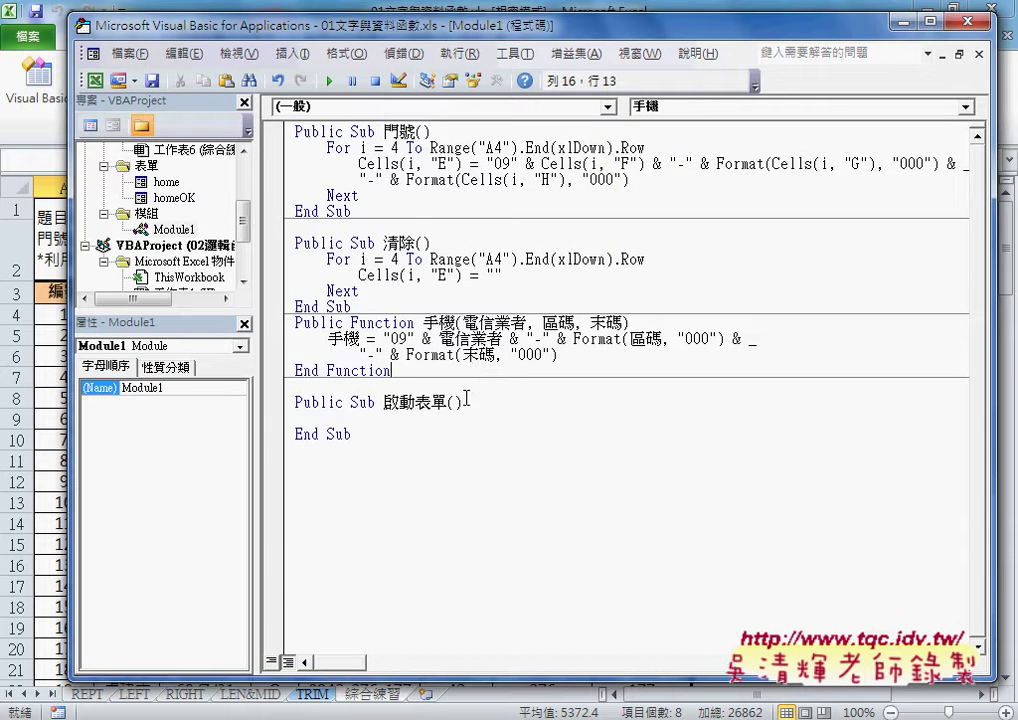
click(462, 425)
key(Tab)
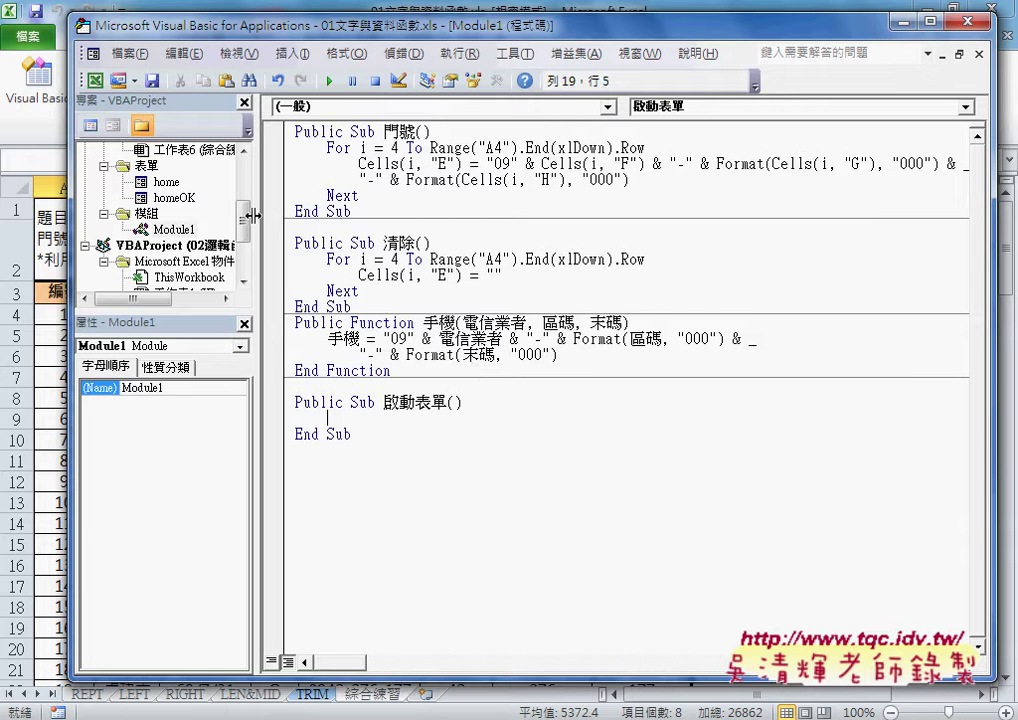
Step: Select the home form in the VBA project explorer
click(166, 182)
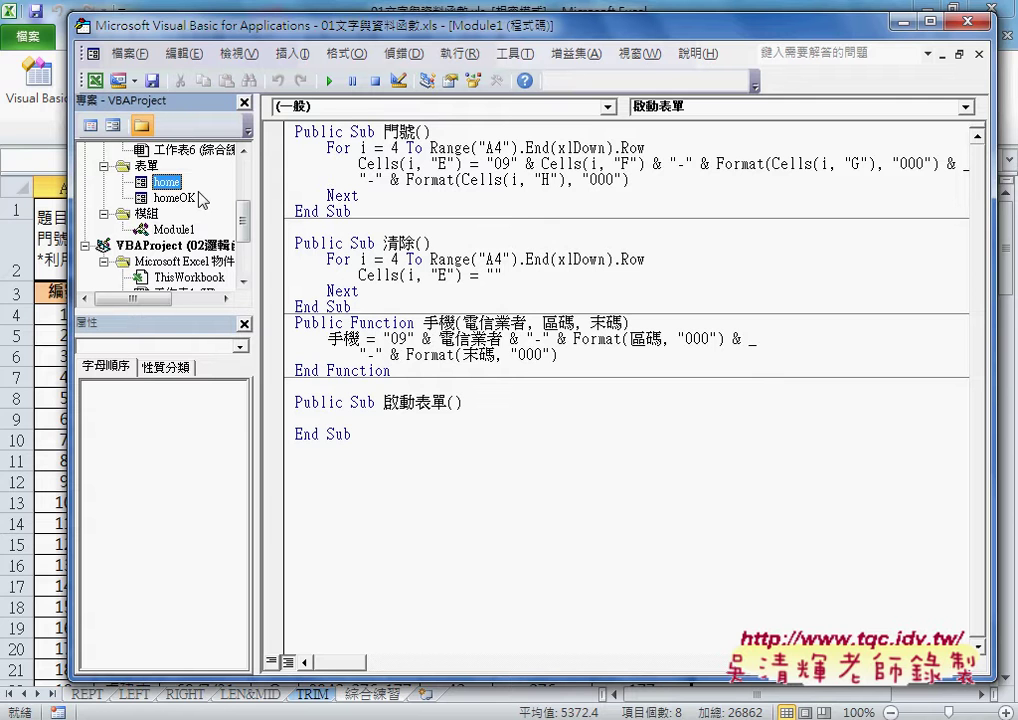
mouse_move(199, 197)
mouse_down()
mouse_move(207, 204)
mouse_move(190, 195)
mouse_up()
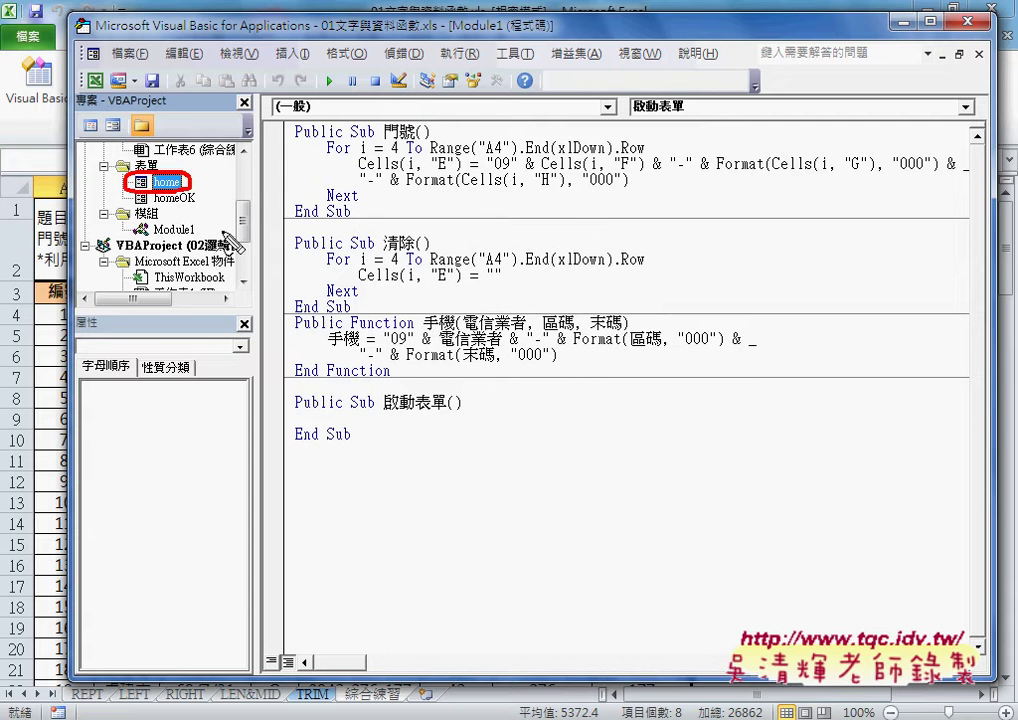
drag(313, 350, 196, 188)
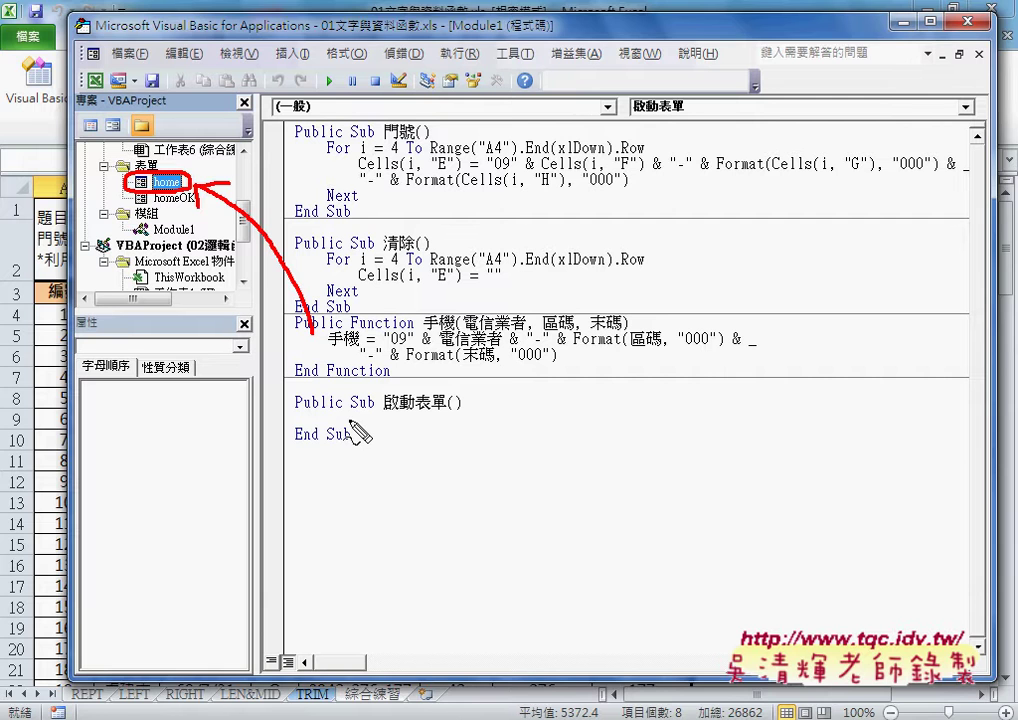
key(Escape)
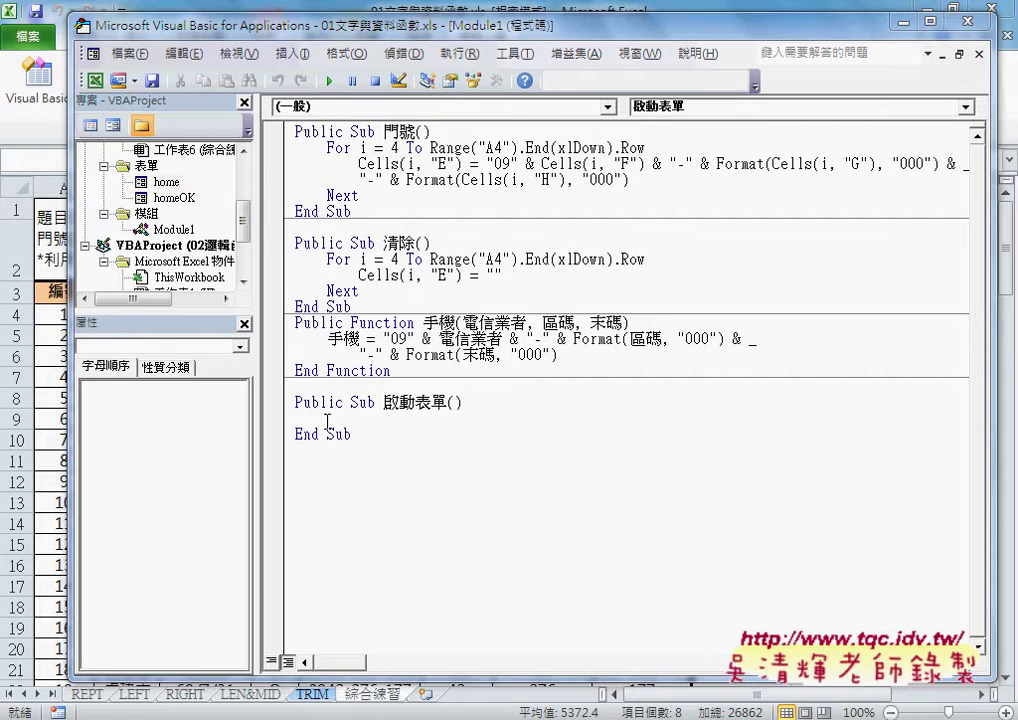
Step: Write home.Show inside the 啟動表單 Sub and select the .Show part
click(338, 420)
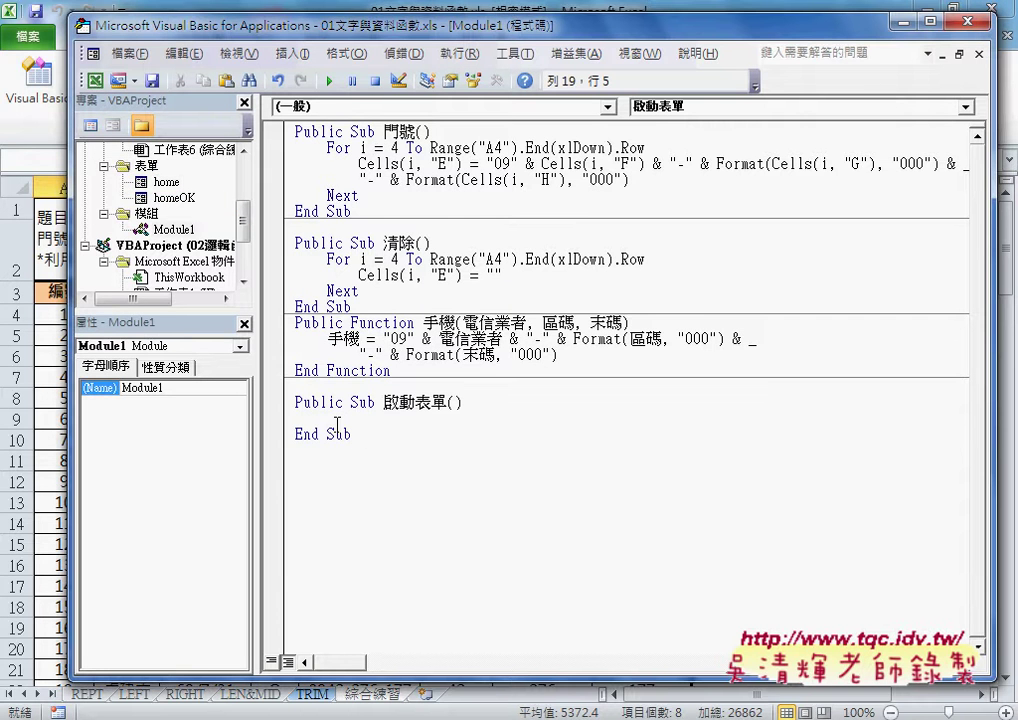
text(hi)
key(BackSpace)
text(ome)
text(.)
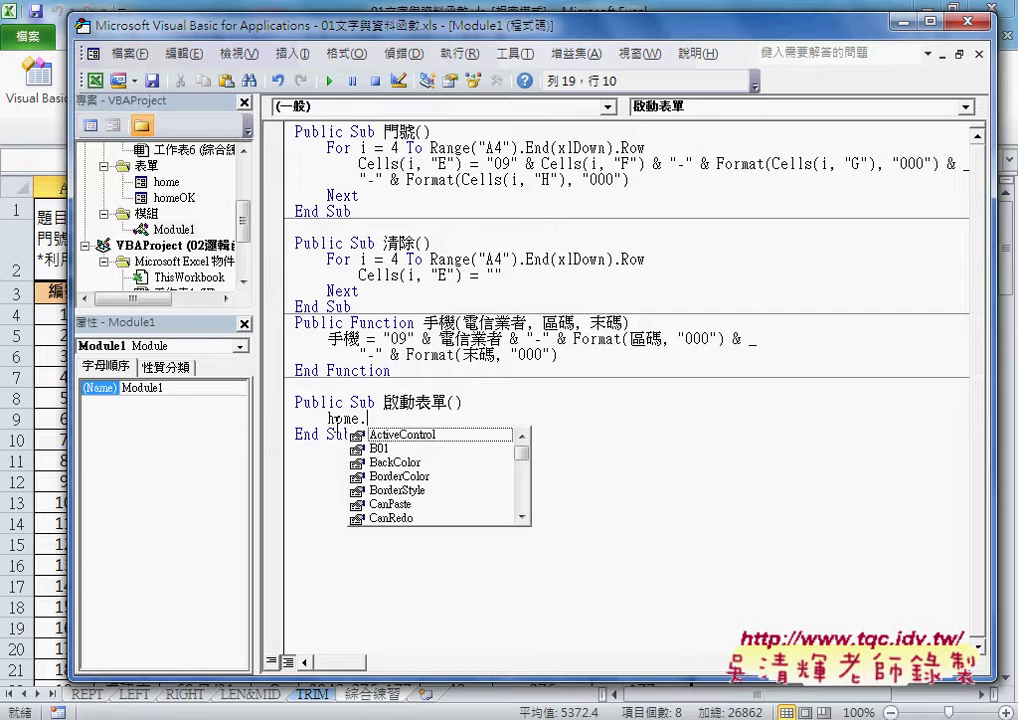
text(s)
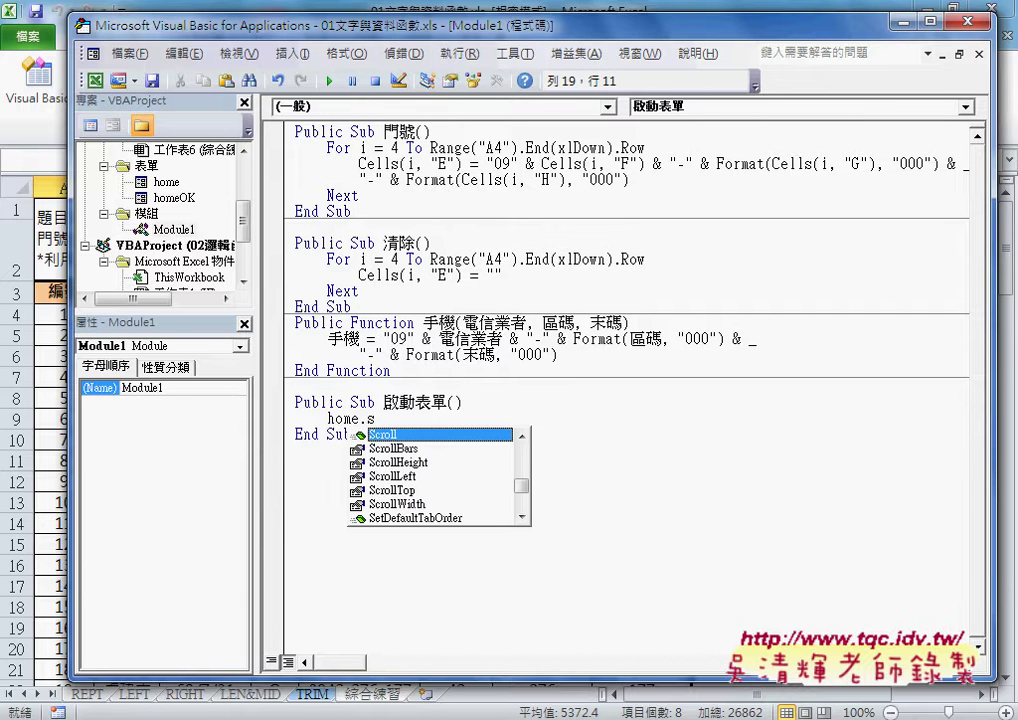
text(how)
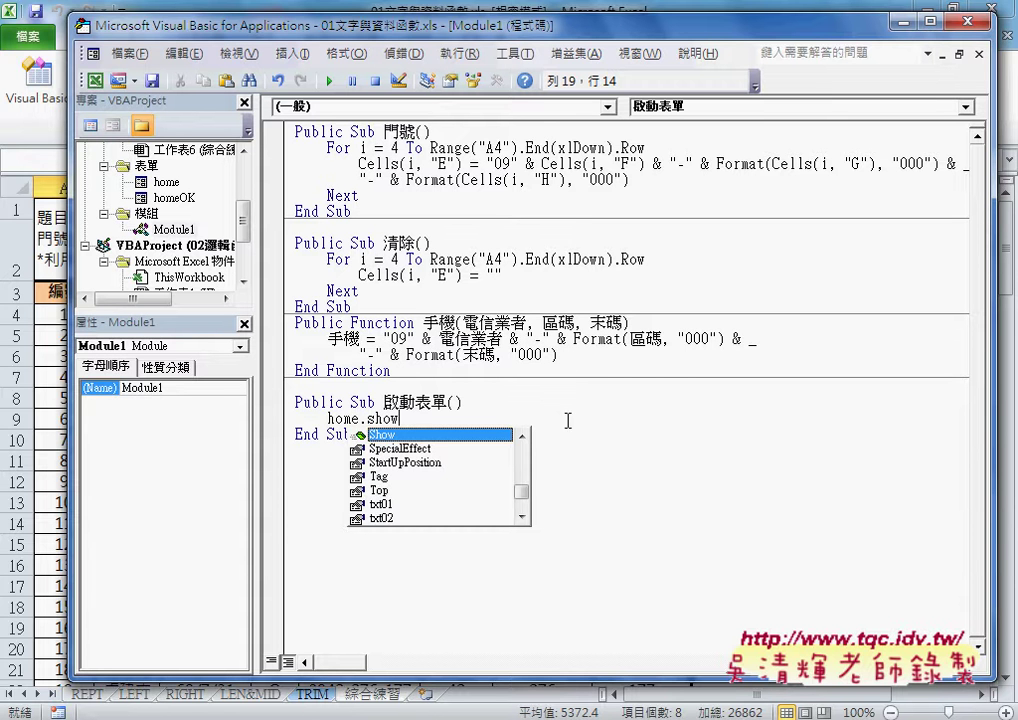
click(715, 452)
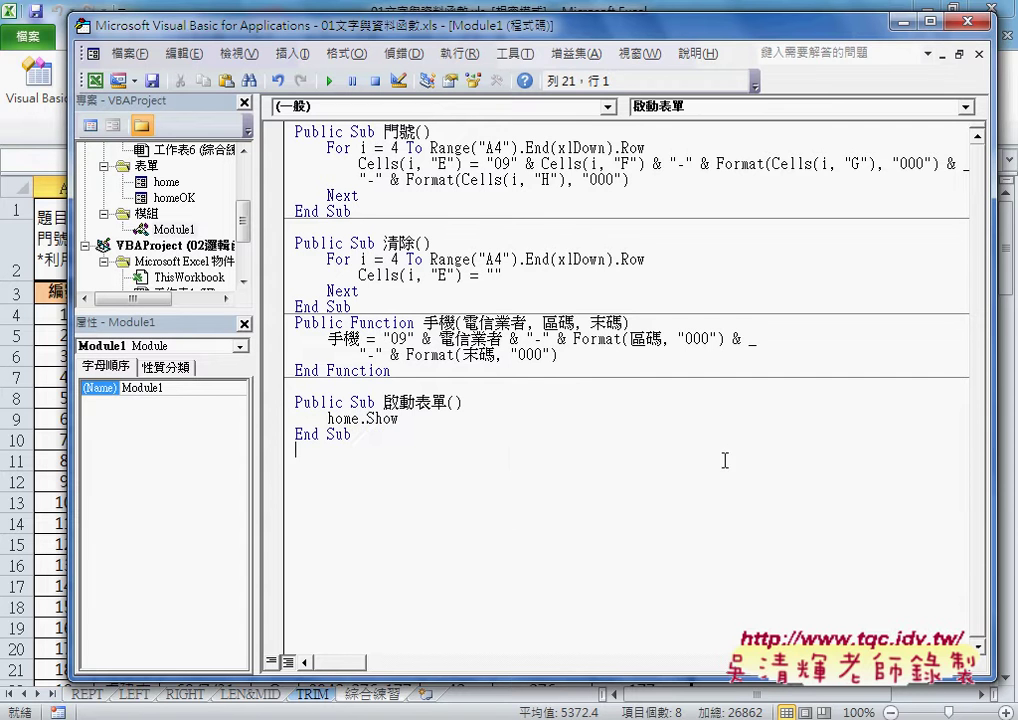
mouse_move(402, 418)
mouse_down()
mouse_move(328, 418)
mouse_move(432, 418)
mouse_up()
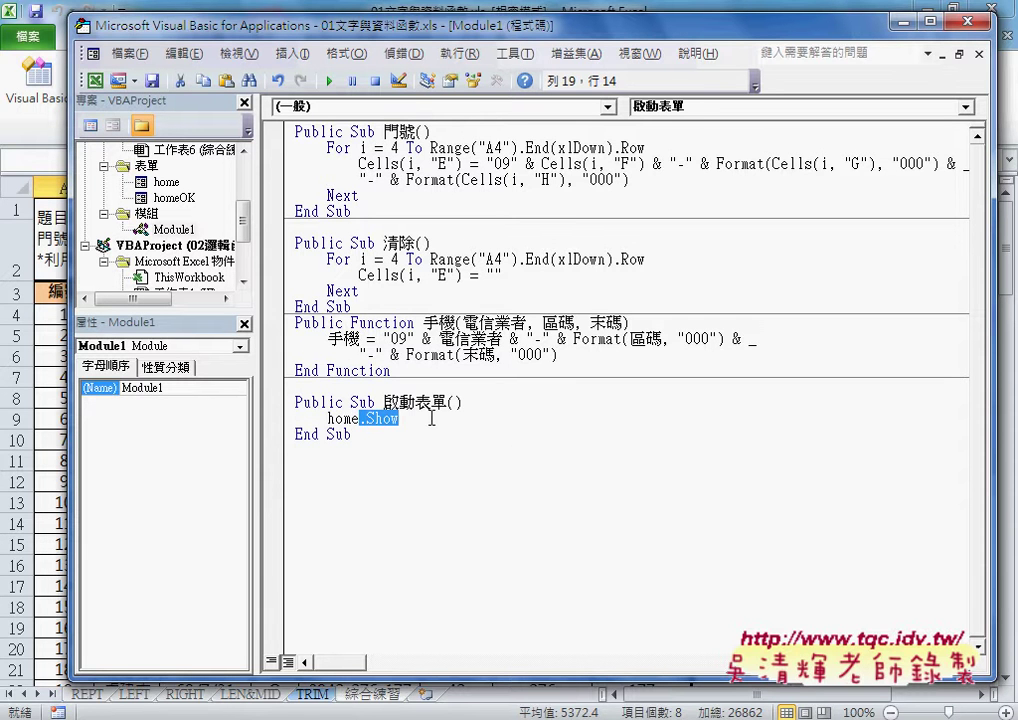
Step: Replace .Show with .h and move down the member list toward Hide
text(.h)
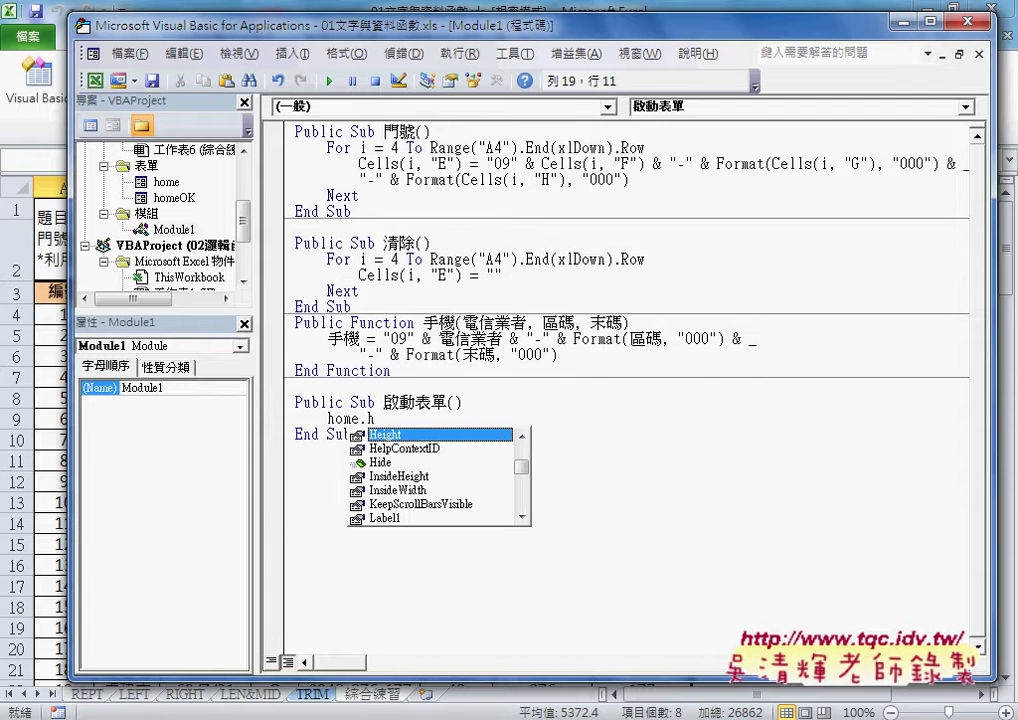
key(Down)
key(Down)
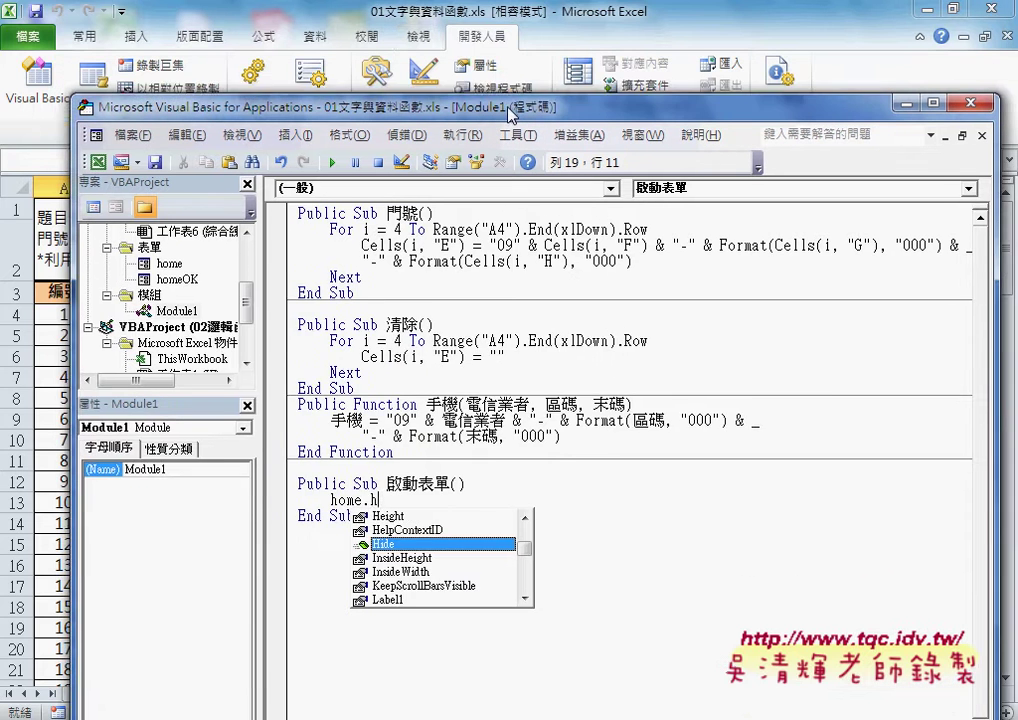
Step: Drag the VBA editor window down to reveal Excel's Developer tab
drag(507, 33, 516, 168)
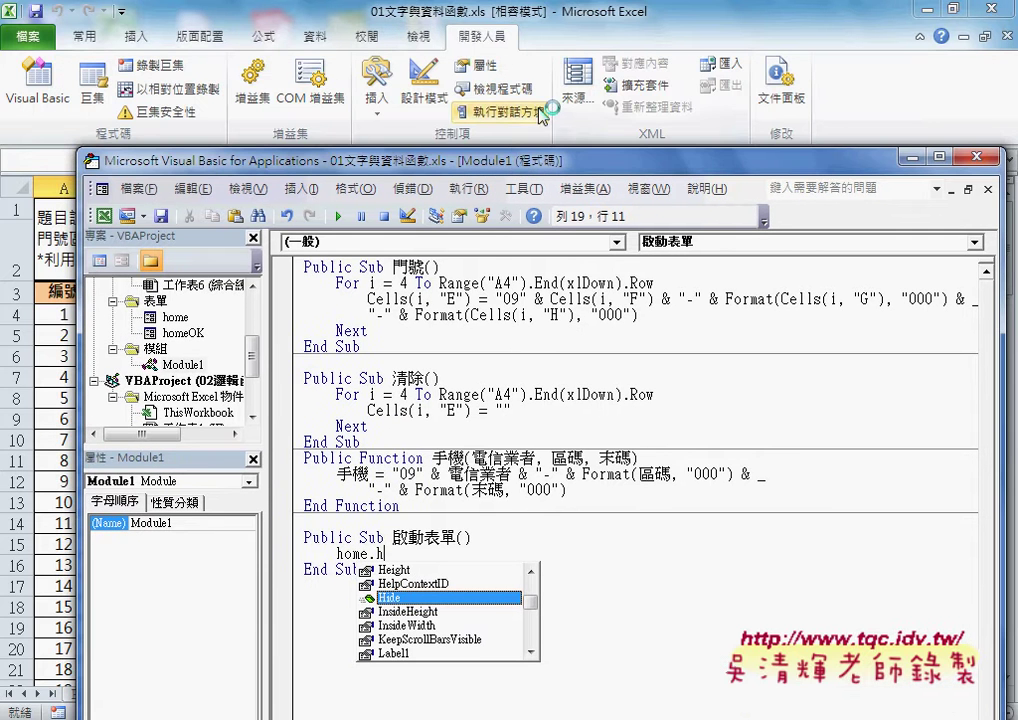